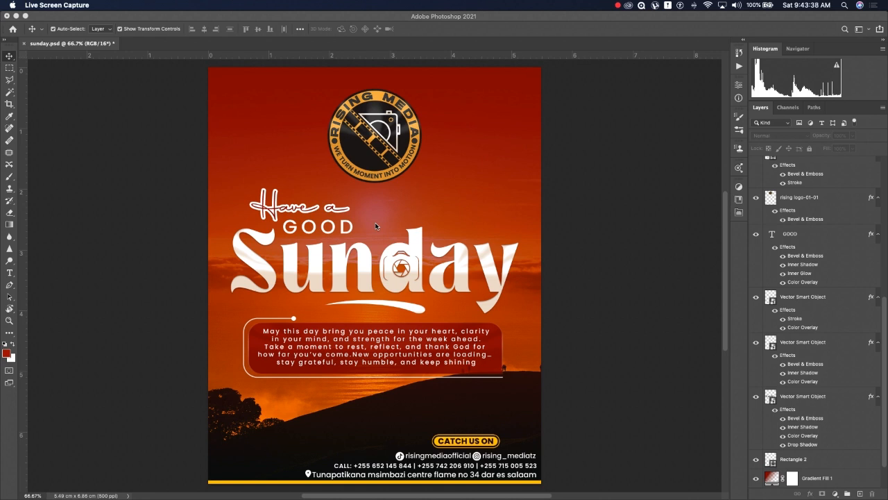
# Step: Create a new 1080 x 1350 pixel document at 500 pixels/inch in 16-bit RGB with a white background
pyautogui.click(55, 17)
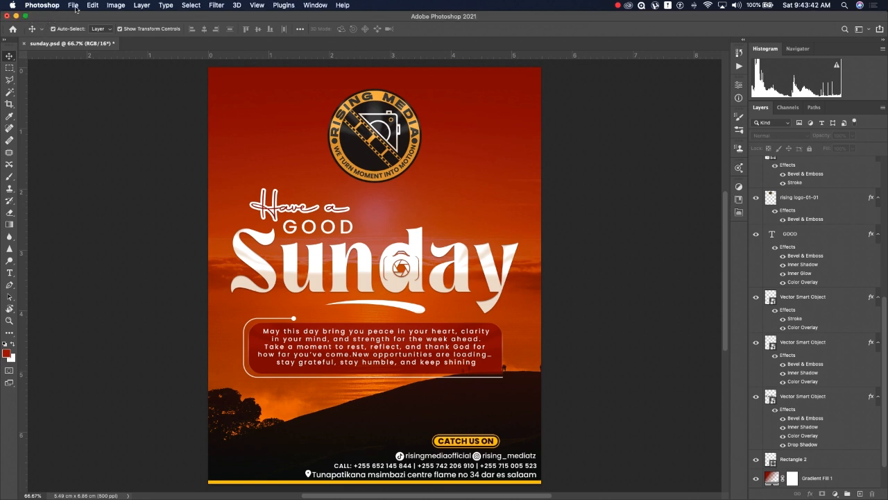
pyautogui.click(77, 9)
pyautogui.click(82, 22)
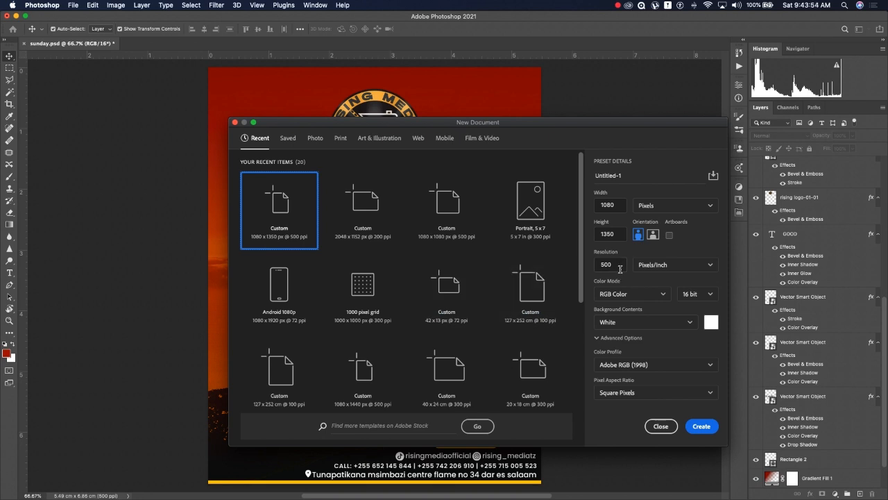
pyautogui.click(699, 426)
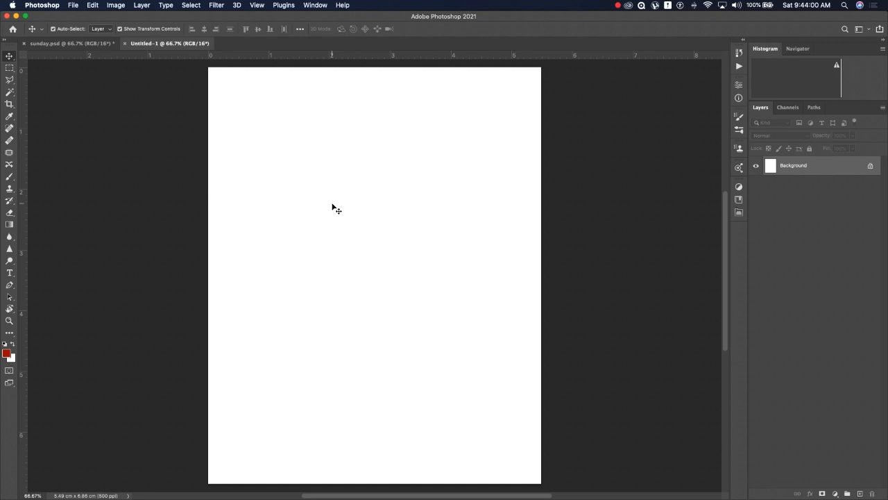
# Step: Place the sunset photo from the Downloads folder, scale it to cover the whole canvas, and lock its layer
pyautogui.moveTo(21, 494)
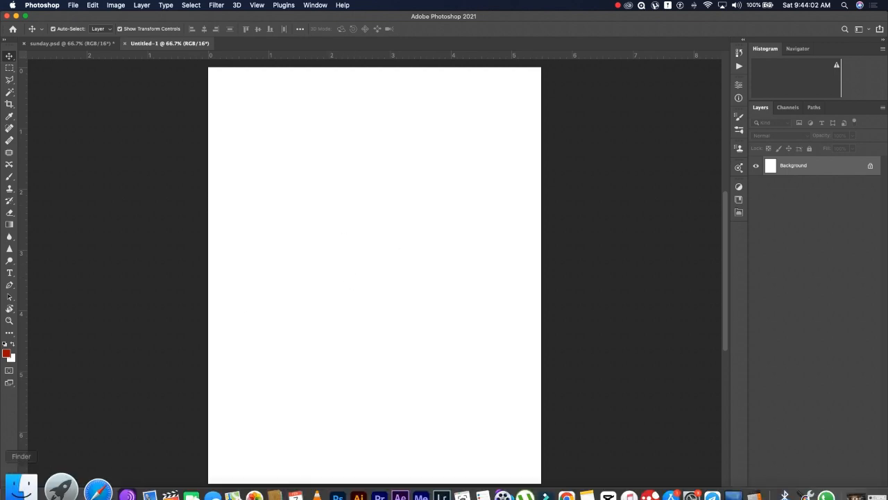
pyautogui.click(21, 486)
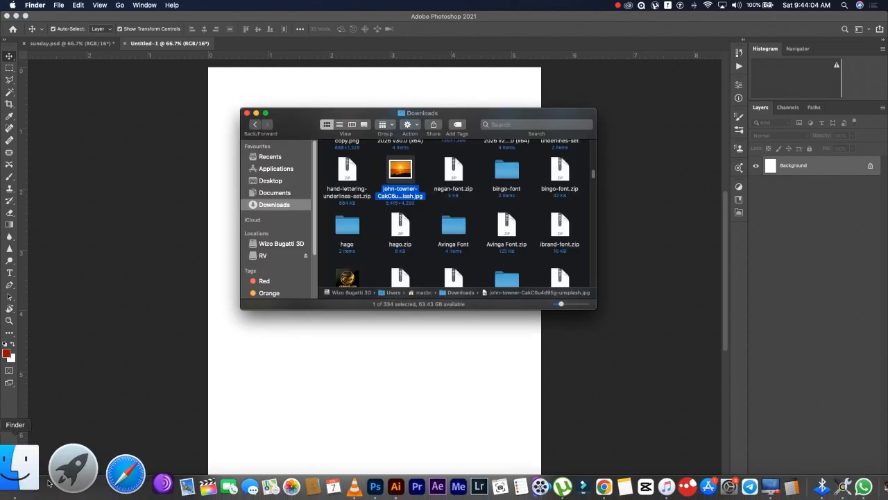
pyautogui.moveTo(408, 172); pyautogui.dragTo(392, 404)
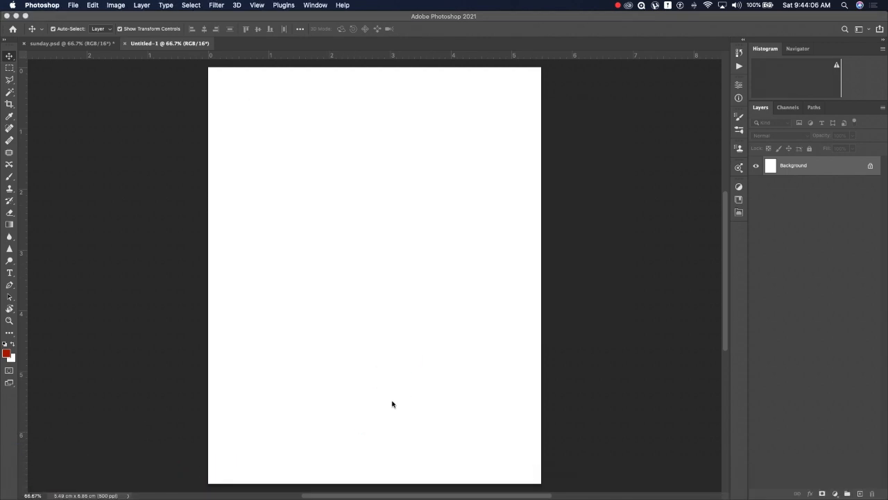
pyautogui.moveTo(374, 144); pyautogui.dragTo(375, 67)
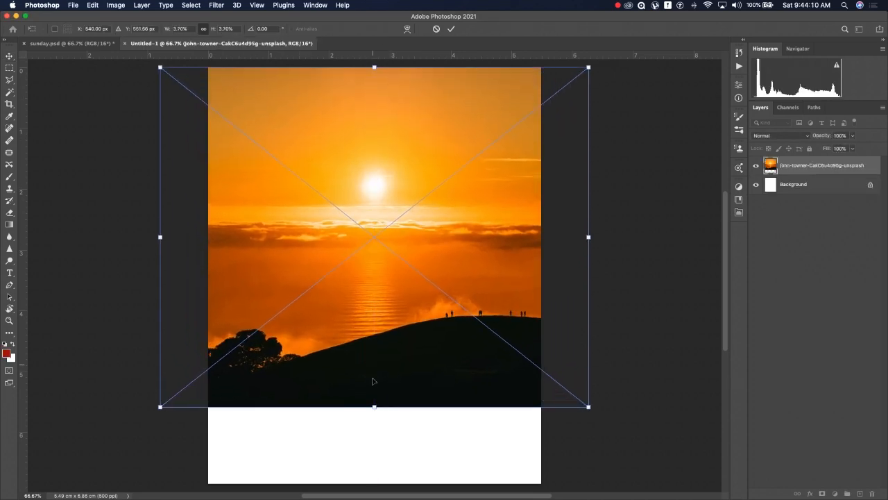
pyautogui.moveTo(372, 406); pyautogui.dragTo(370, 482)
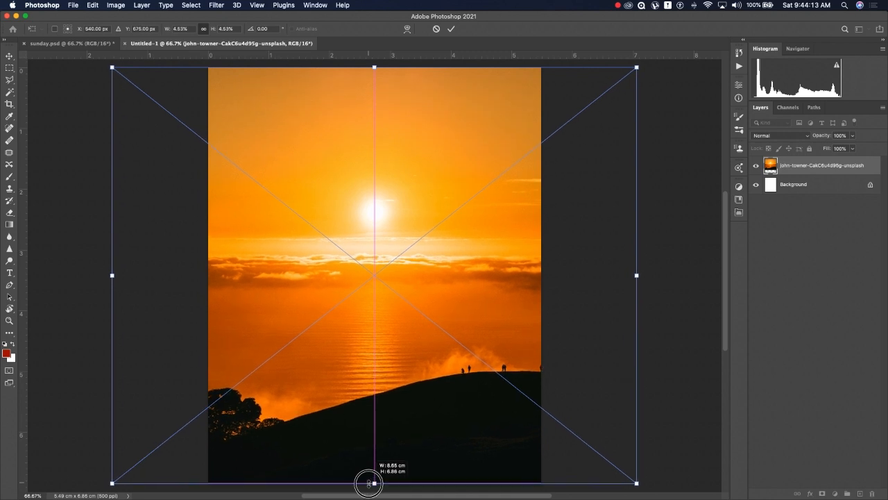
pyautogui.click(452, 29)
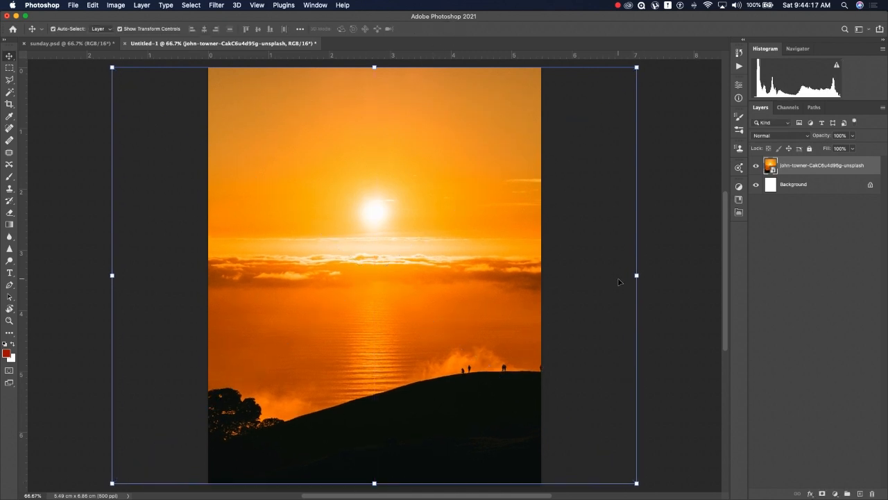
pyautogui.click(809, 148)
pyautogui.click(419, 255)
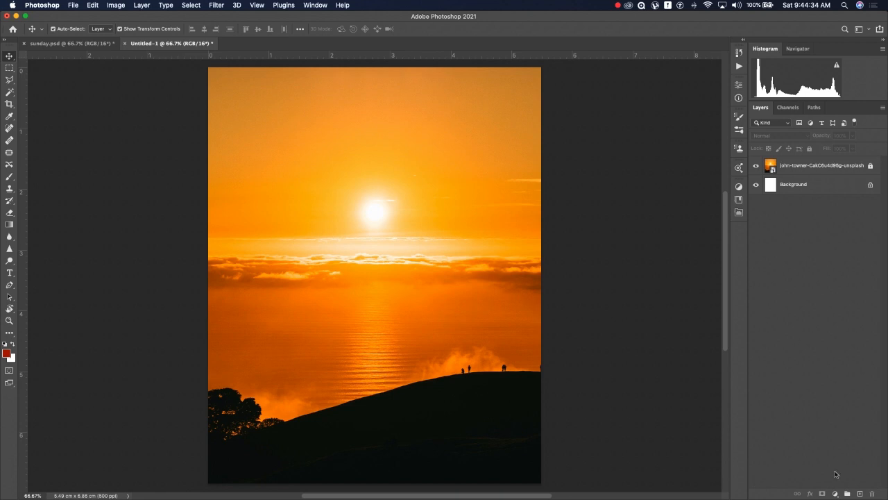
# Step: Set the foreground color to dark red #8c0202
pyautogui.click(7, 353)
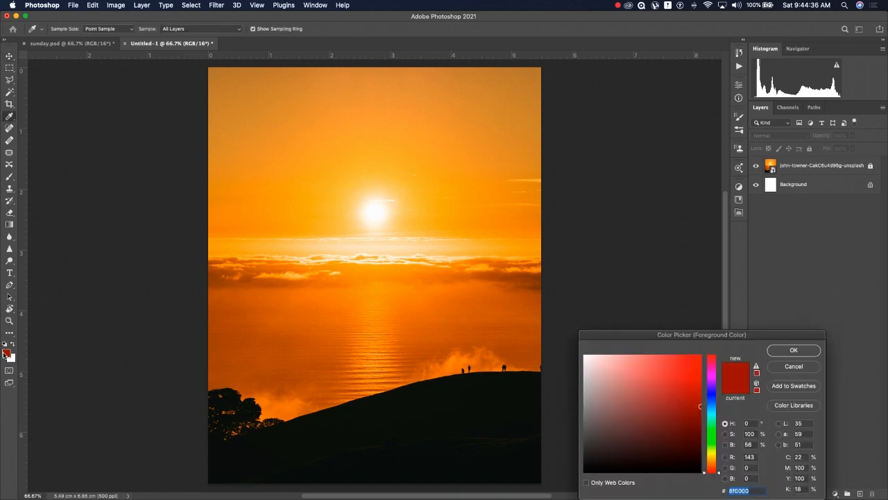
pyautogui.click(698, 406)
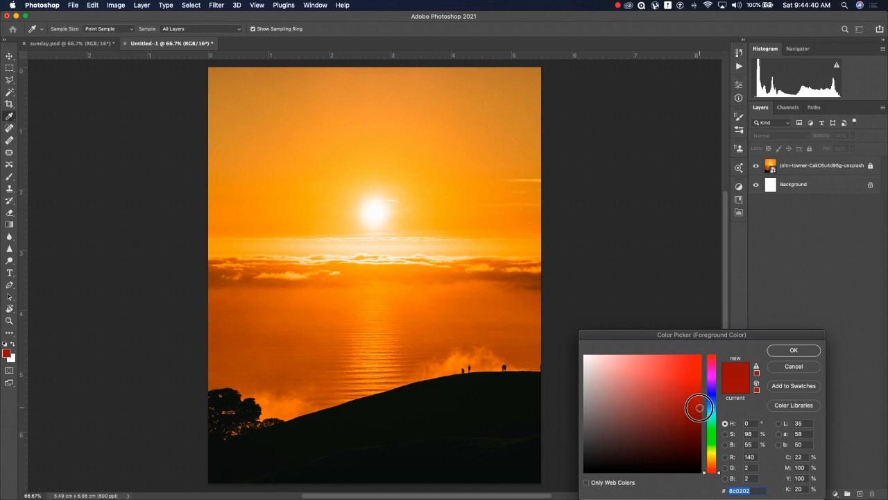
pyautogui.click(700, 408)
pyautogui.click(796, 351)
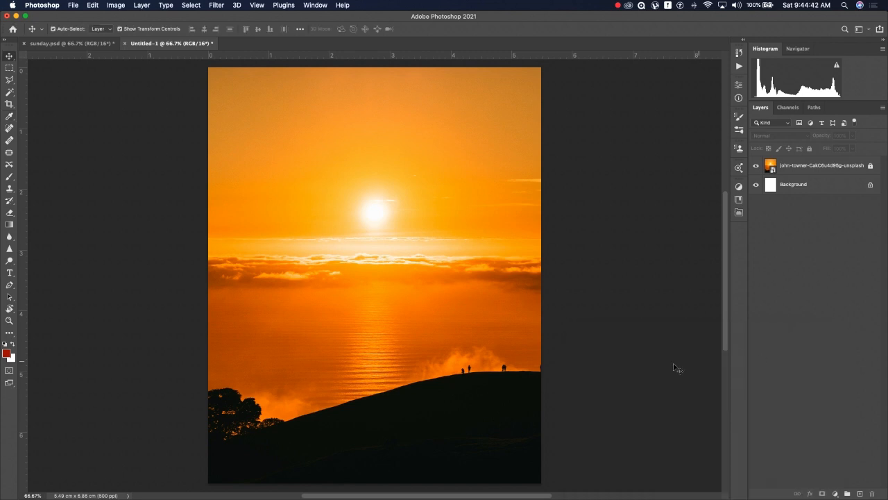
# Step: Add a reversed linear red-to-transparent Gradient fill layer at 90° and 100% scale above the sunset photo, and lock it
pyautogui.click(835, 494)
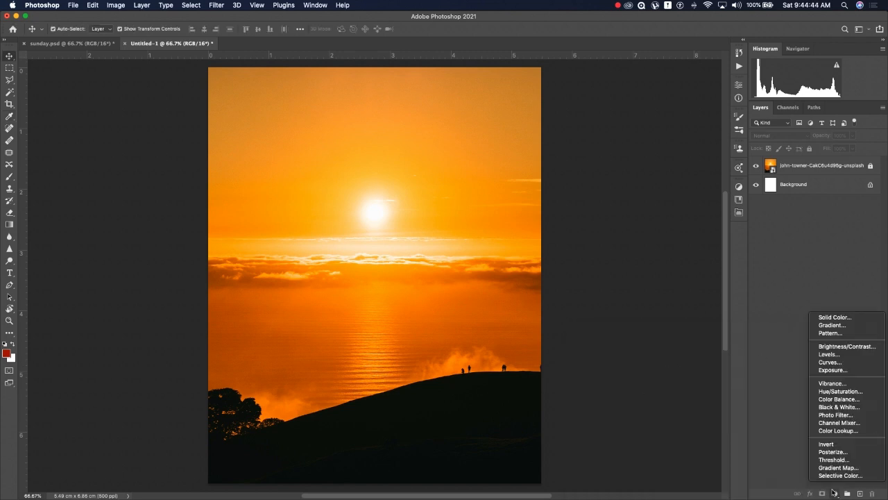
pyautogui.click(831, 325)
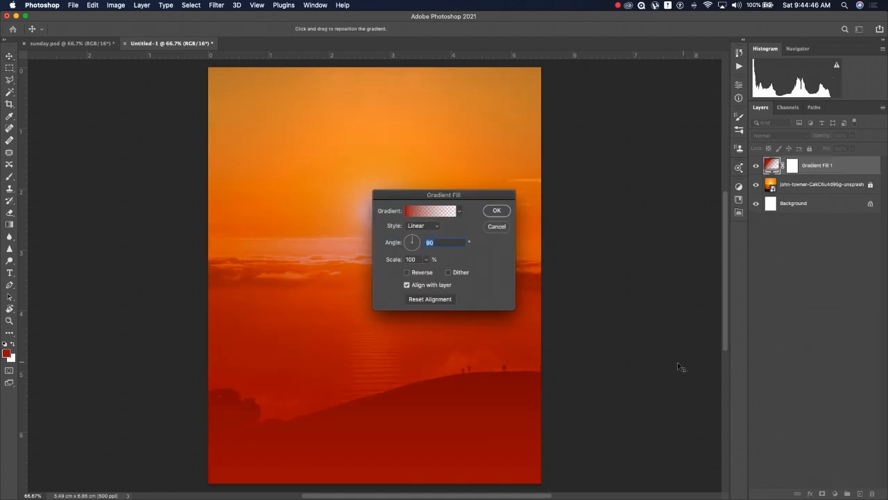
pyautogui.click(408, 272)
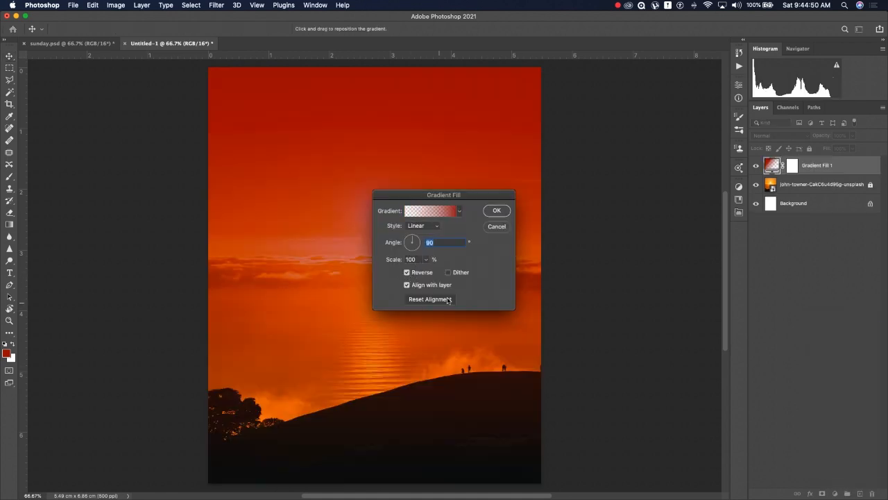
pyautogui.click(497, 211)
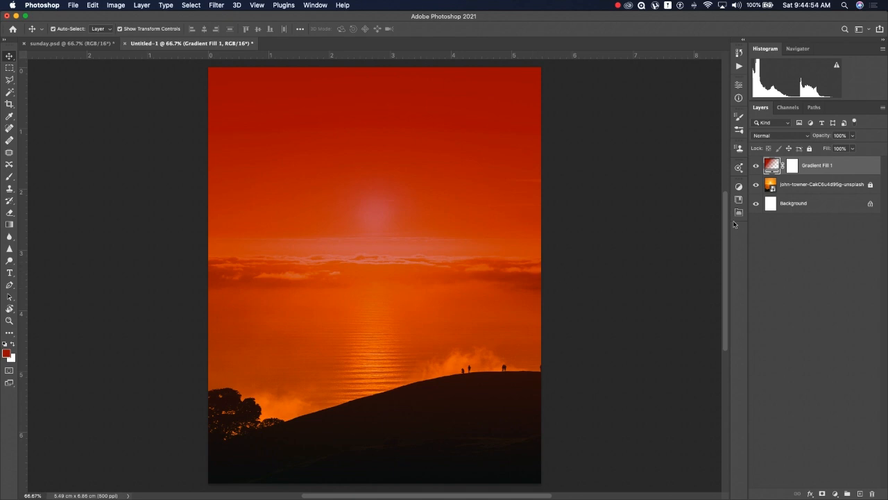
pyautogui.click(676, 213)
pyautogui.click(496, 165)
pyautogui.click(810, 148)
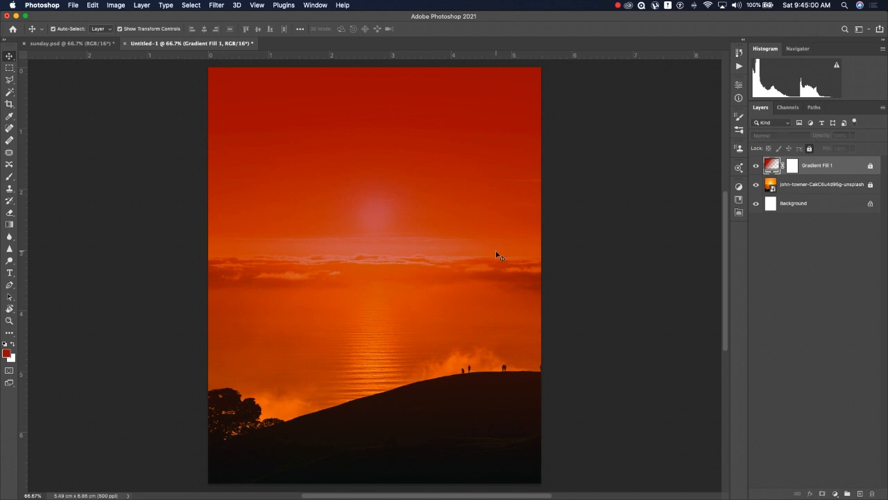
# Step: Place the rising logo-01-01 image, scale it to about 5.21%, and position it horizontally centered near the top of the poster
pyautogui.press('super+t')
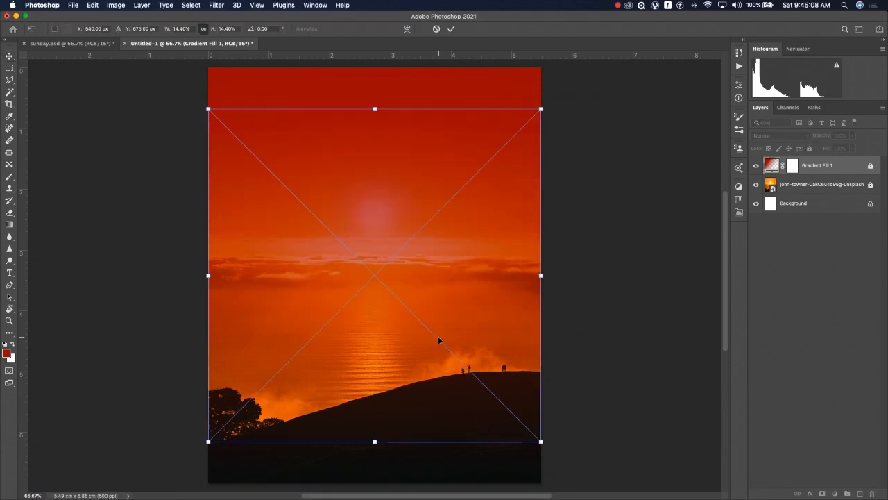
pyautogui.moveTo(375, 442); pyautogui.dragTo(375, 242)
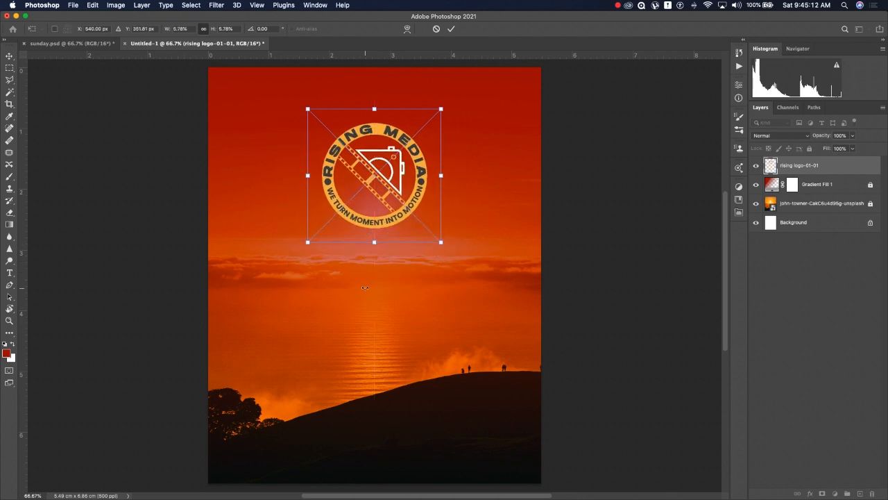
pyautogui.moveTo(379, 129); pyautogui.dragTo(378, 95)
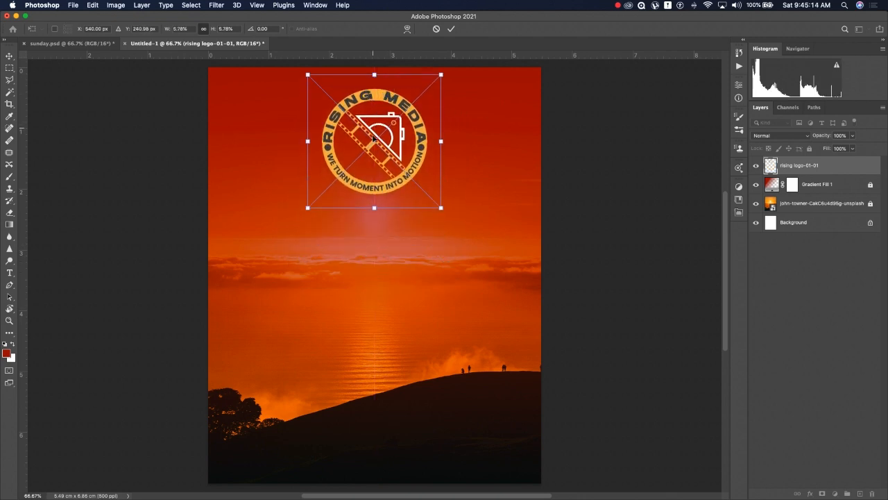
pyautogui.moveTo(375, 208); pyautogui.dragTo(375, 195)
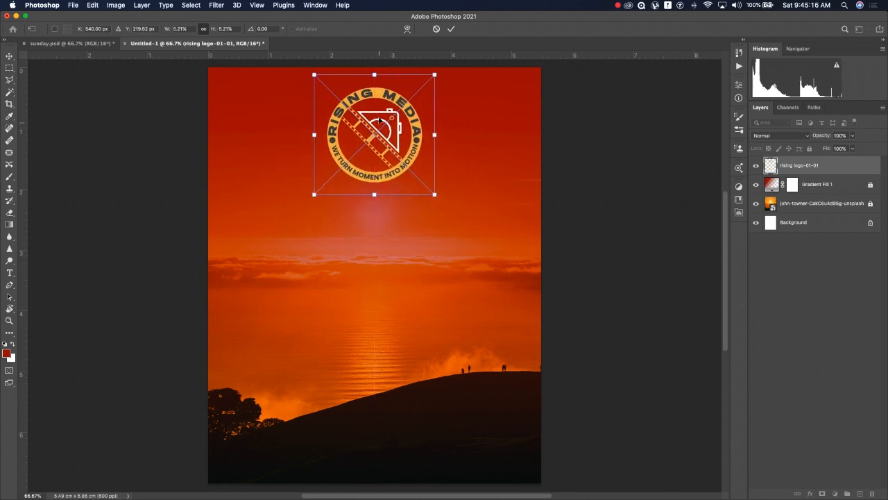
pyautogui.moveTo(378, 90); pyautogui.dragTo(378, 96)
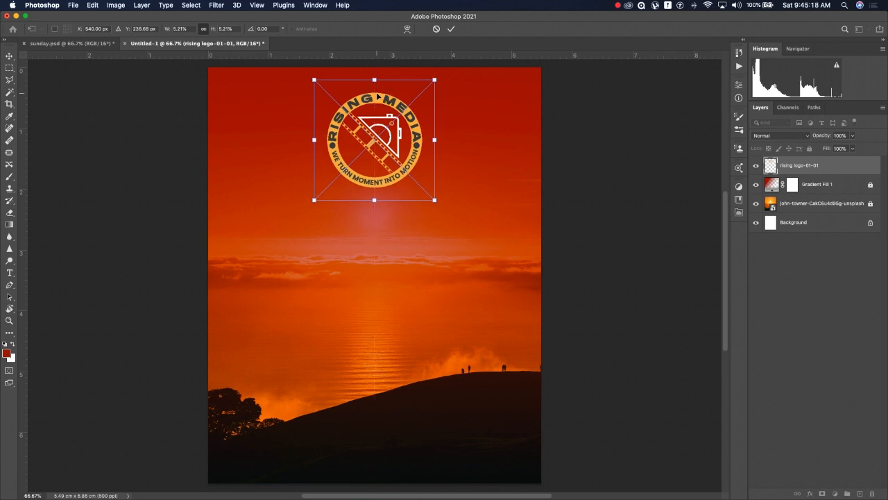
pyautogui.click(451, 29)
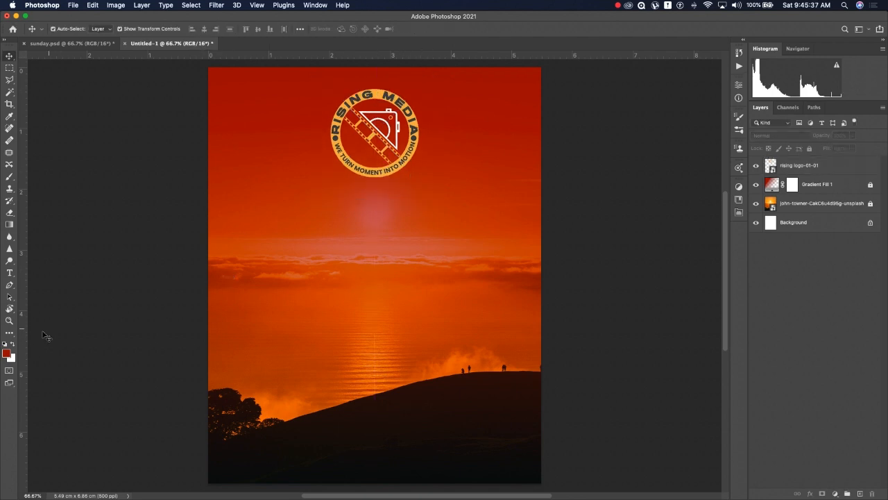
# Step: Draw a circle about 305 px in diameter below the logo with the Ellipse tool
pyautogui.click(9, 333)
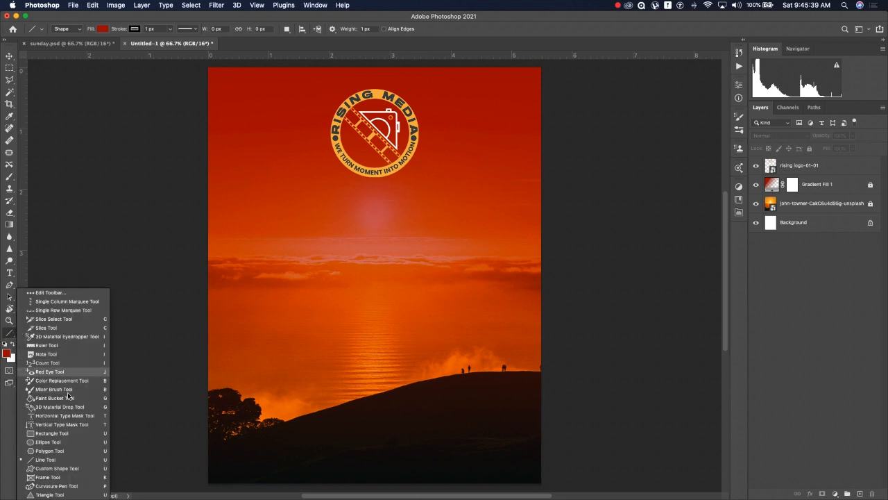
pyautogui.click(80, 442)
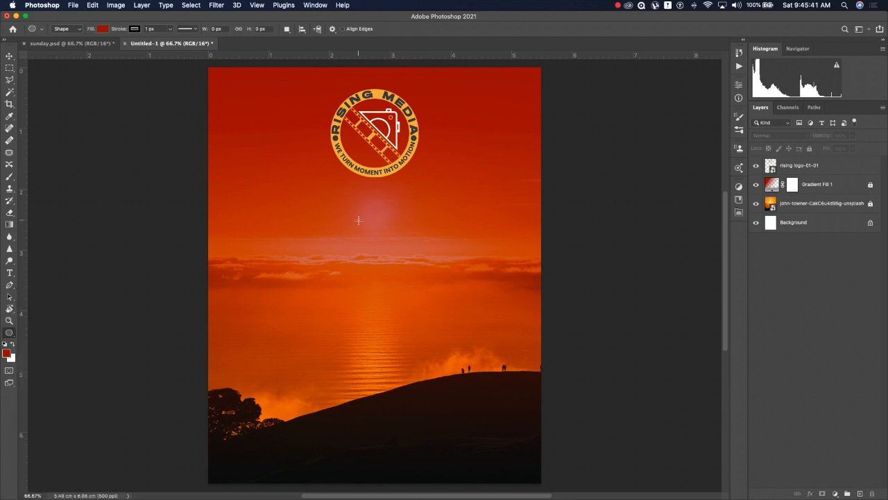
pyautogui.moveTo(356, 211); pyautogui.dragTo(451, 330)
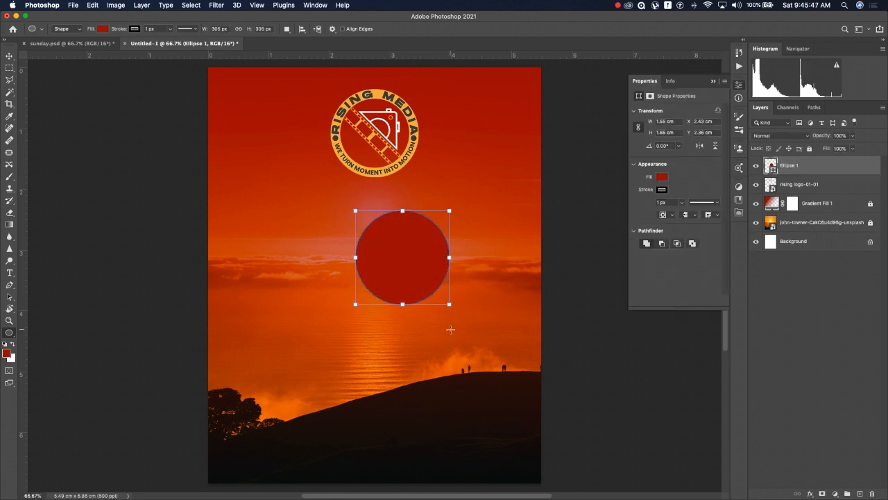
# Step: Fill the circle with black from the recently used colors
pyautogui.click(664, 190)
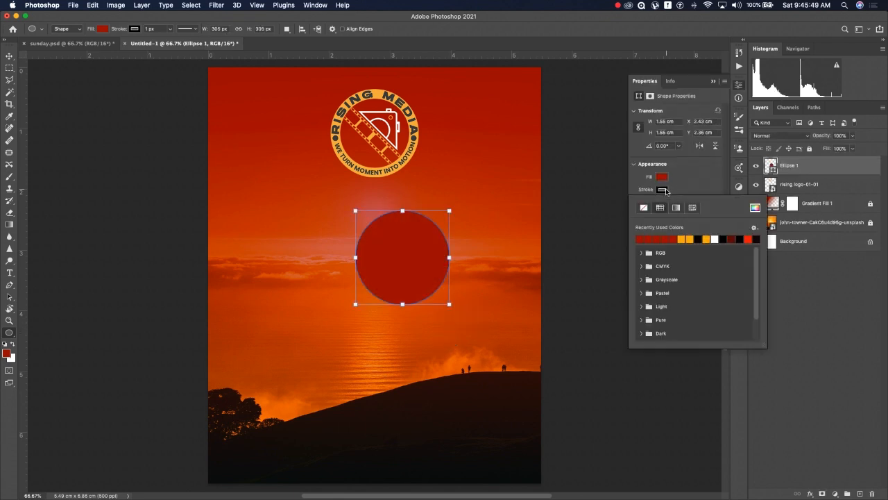
pyautogui.click(665, 189)
pyautogui.click(664, 178)
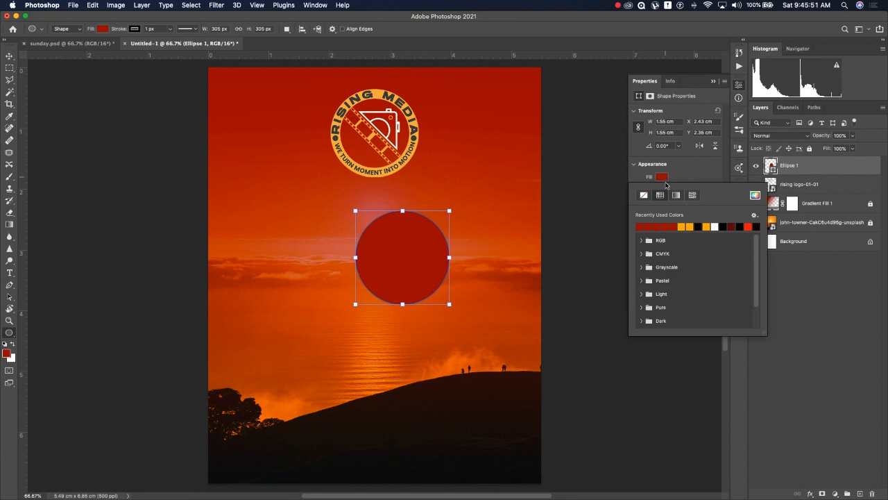
pyautogui.click(701, 227)
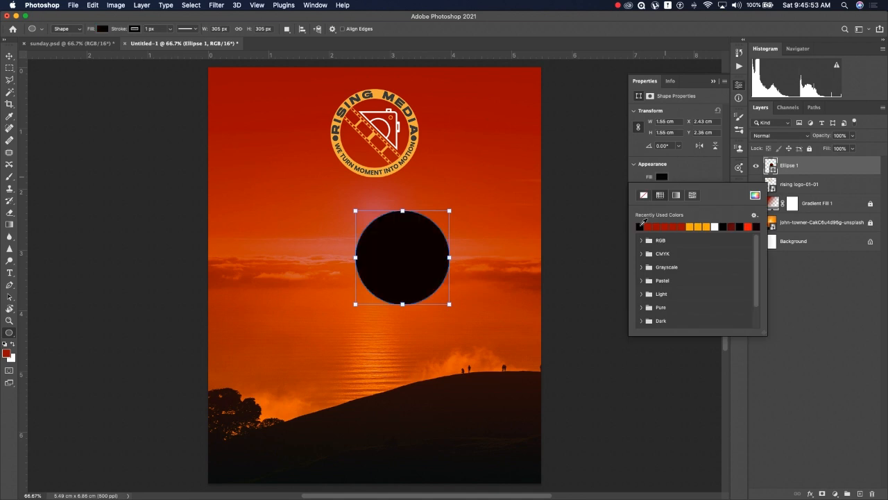
pyautogui.click(646, 174)
# Step: Set the circle's fill to the custom dark gray #2b2525
pyautogui.click(663, 177)
pyautogui.click(662, 177)
pyautogui.click(663, 177)
pyautogui.click(755, 195)
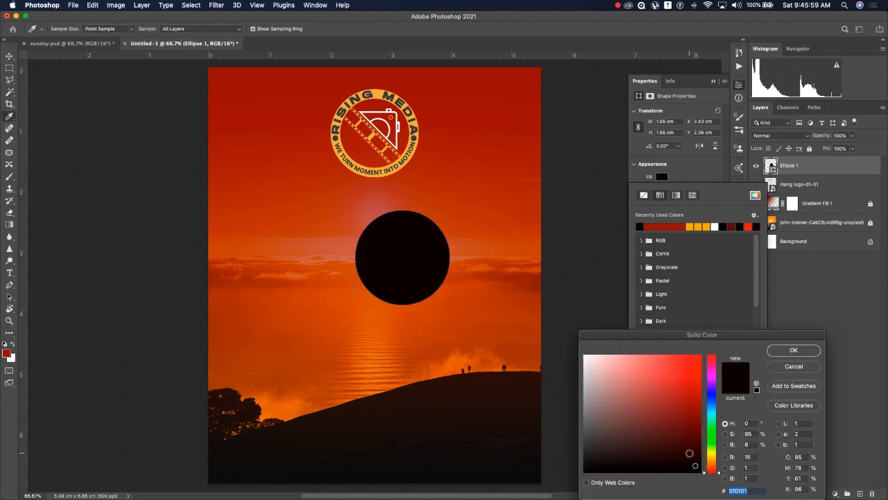
pyautogui.click(606, 460)
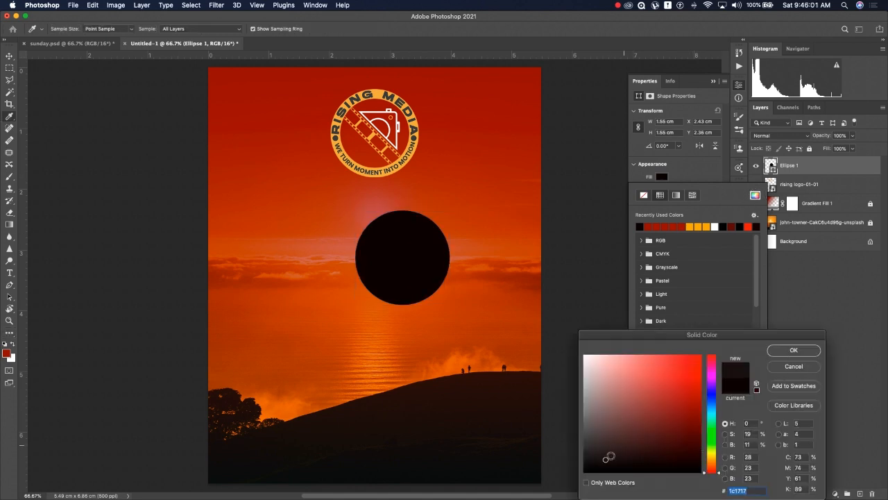
pyautogui.click(601, 452)
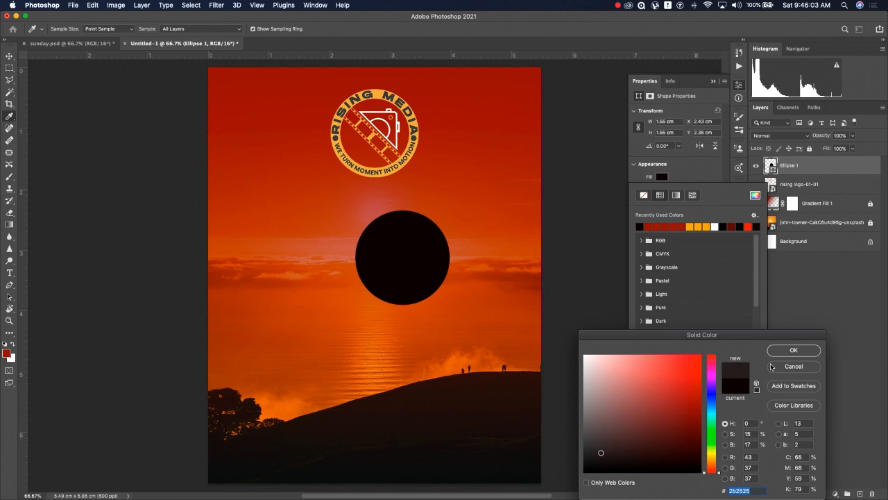
pyautogui.click(793, 350)
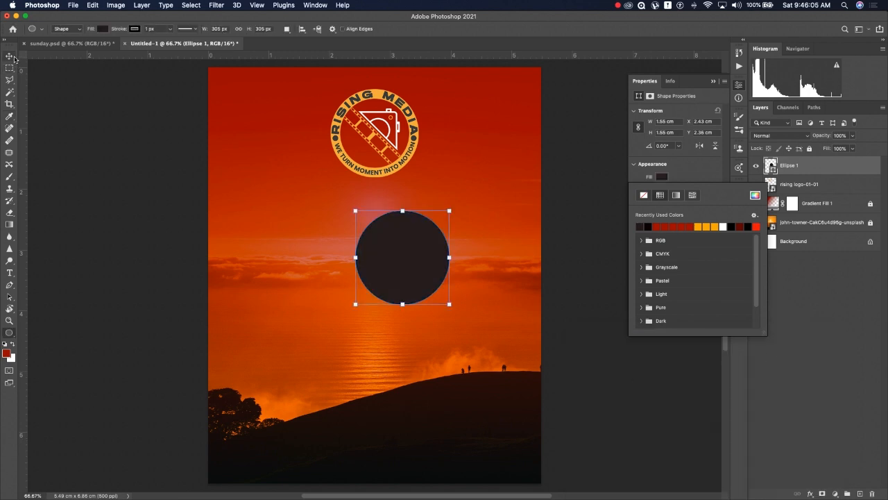
# Step: Move the dark circle behind the Rising Media logo, with the Ellipse 1 layer placed below the logo layer
pyautogui.click(9, 56)
pyautogui.moveTo(425, 267); pyautogui.dragTo(396, 176)
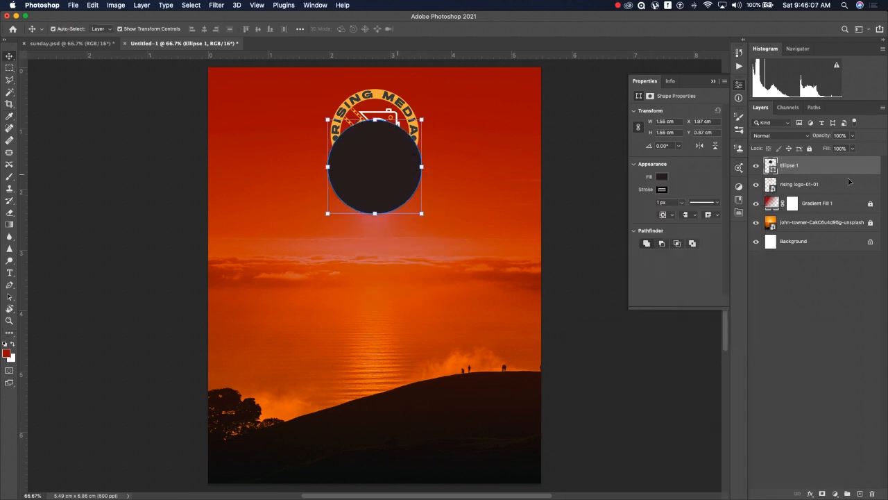
pyautogui.moveTo(841, 169); pyautogui.dragTo(843, 195)
pyautogui.moveTo(391, 195); pyautogui.dragTo(393, 162)
pyautogui.click(375, 192)
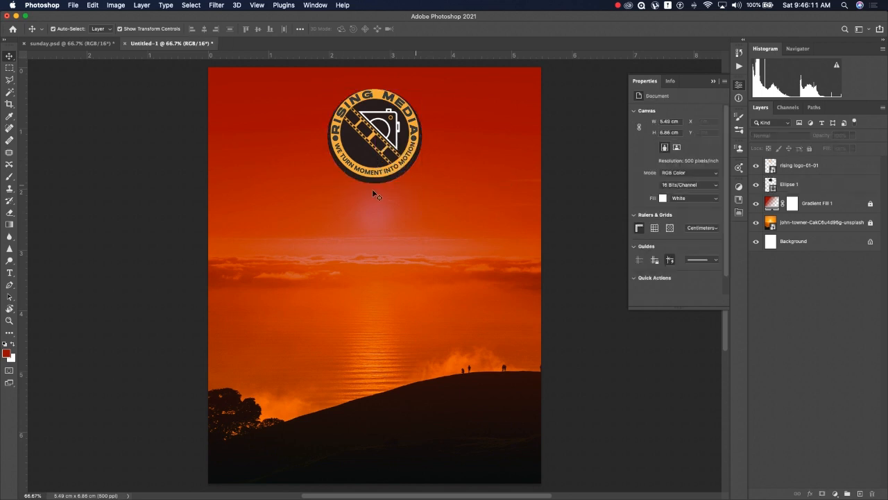
# Step: Select the logo and the dark circle together and align their vertical centers
pyautogui.moveTo(325, 112); pyautogui.dragTo(398, 198)
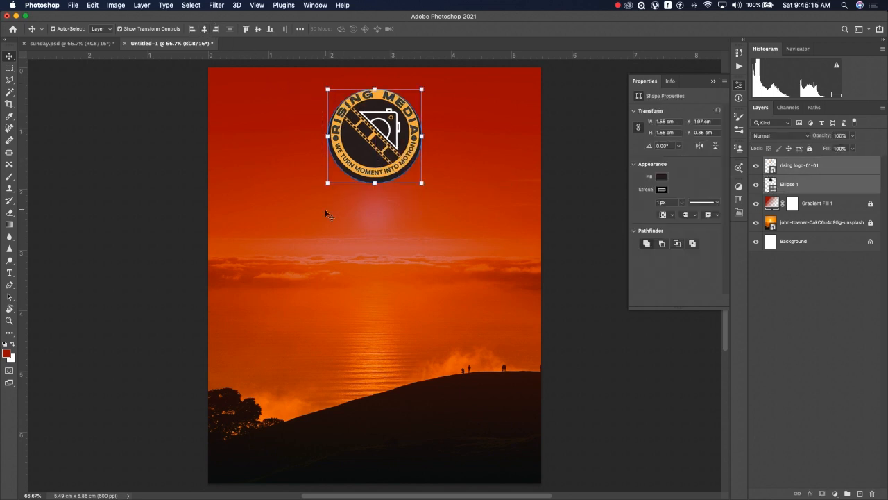
pyautogui.click(331, 216)
pyautogui.click(375, 173)
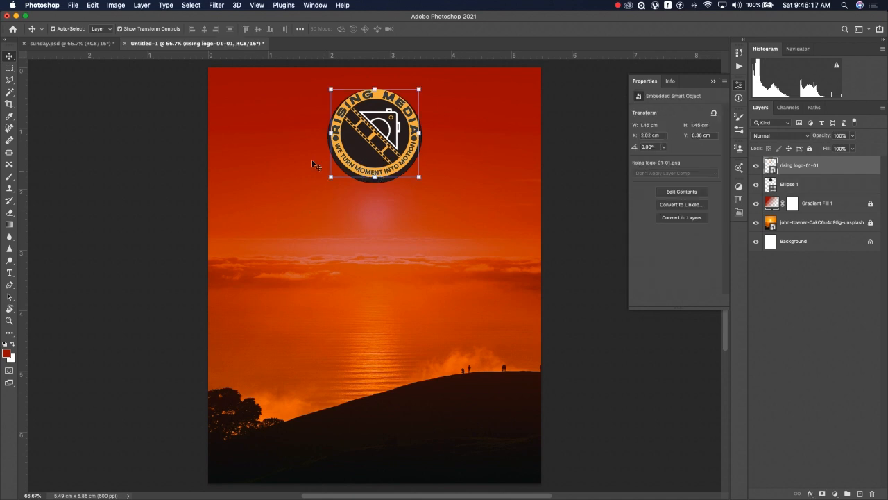
pyautogui.moveTo(306, 74); pyautogui.dragTo(401, 197)
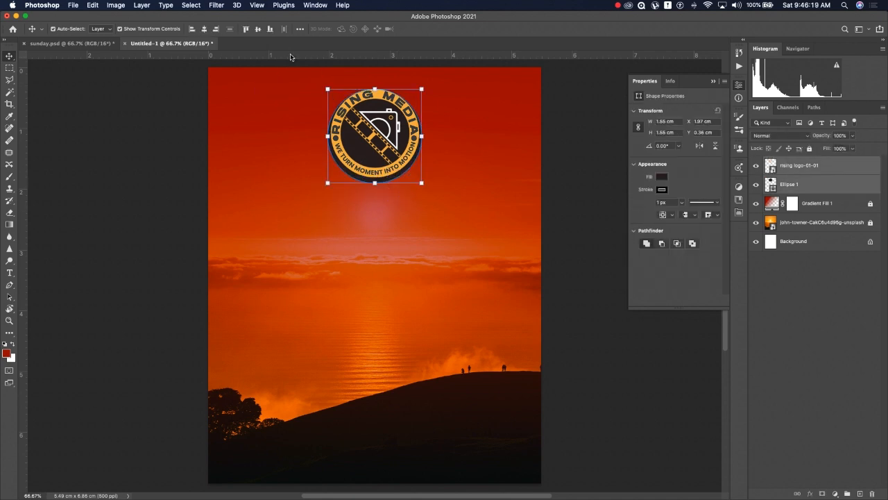
pyautogui.click(275, 118)
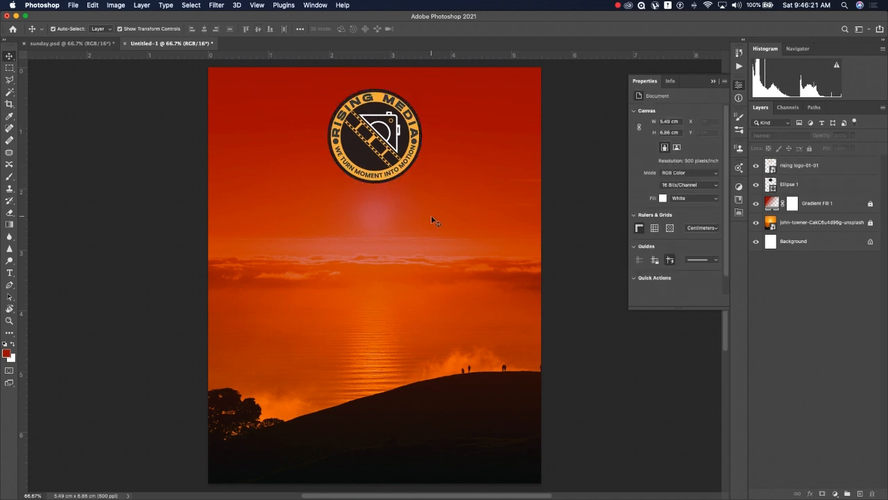
pyautogui.click(379, 186)
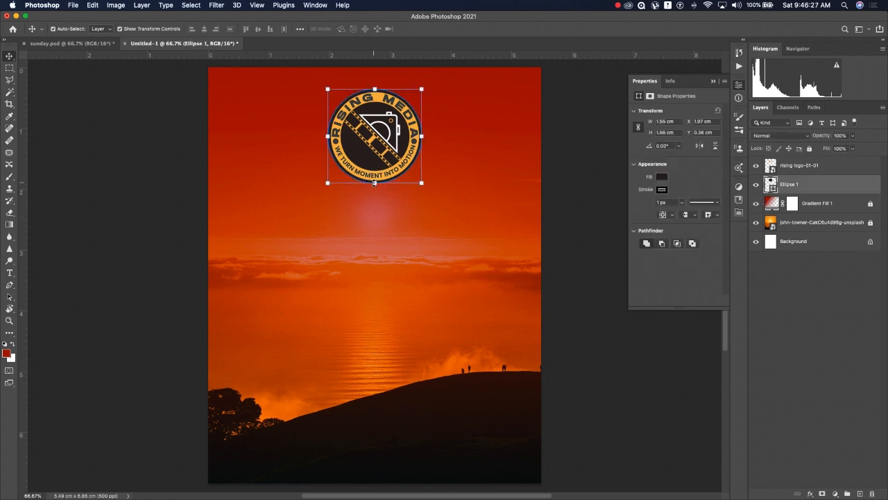
pyautogui.press('super+t')
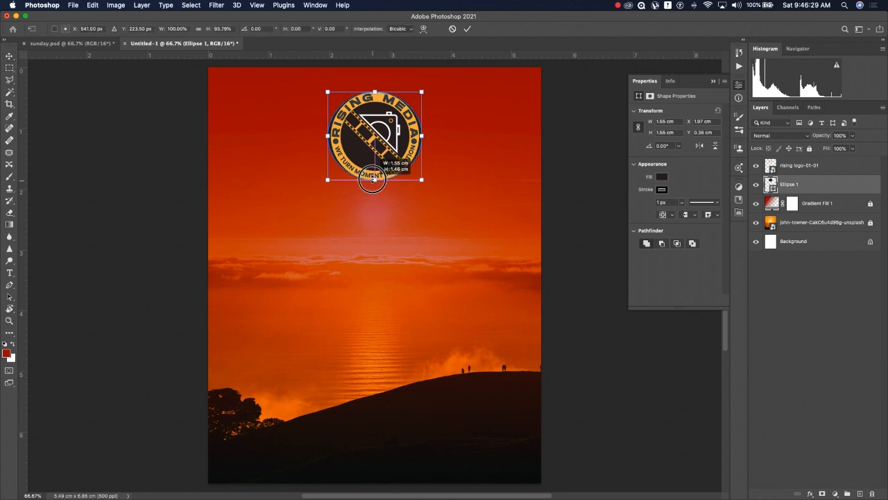
pyautogui.moveTo(375, 182); pyautogui.dragTo(376, 179)
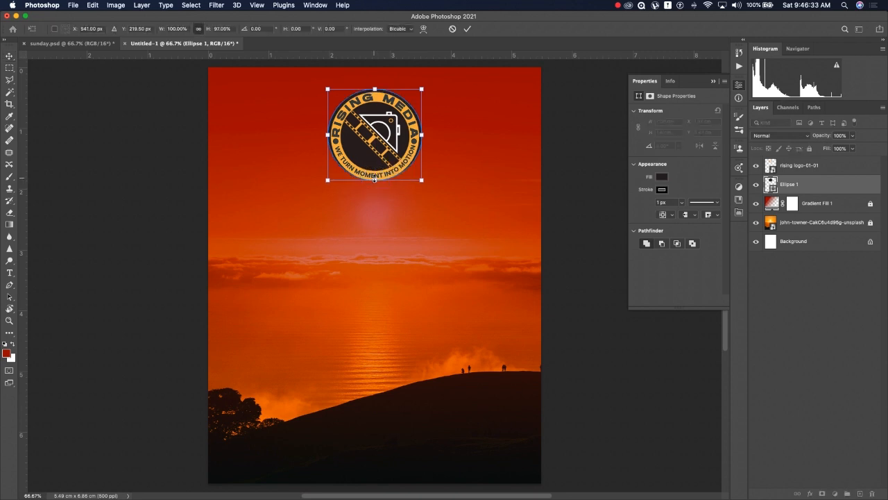
pyautogui.press('super+z')
pyautogui.moveTo(375, 89); pyautogui.dragTo(411, 137)
pyautogui.click(466, 28)
pyautogui.click(440, 143)
pyautogui.click(258, 30)
pyautogui.click(298, 132)
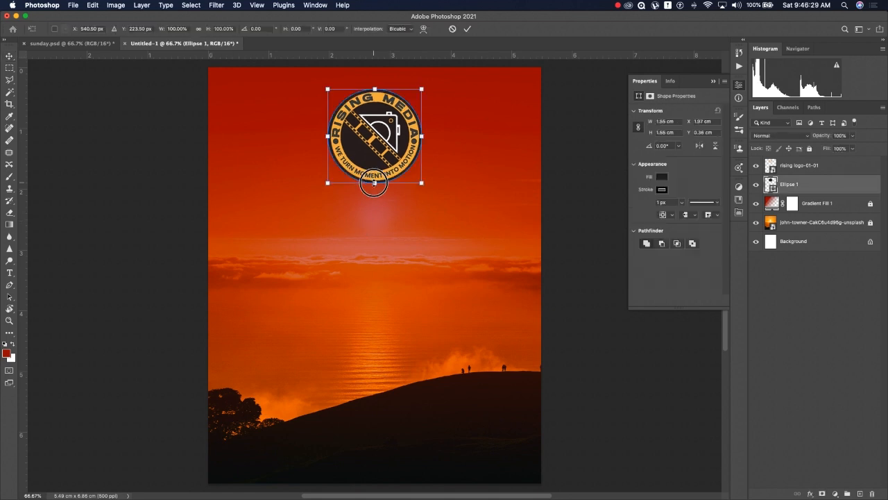
# Step: Scale the dark circle around its center to about 93.46% so it fits within the logo's outer ring
pyautogui.moveTo(375, 188); pyautogui.dragTo(374, 182)
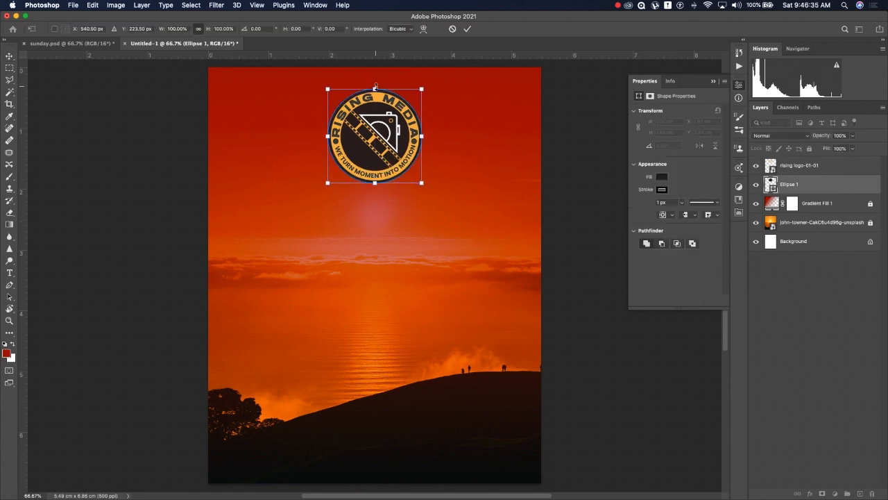
pyautogui.moveTo(375, 89); pyautogui.dragTo(377, 92)
pyautogui.moveTo(374, 183); pyautogui.dragTo(374, 180)
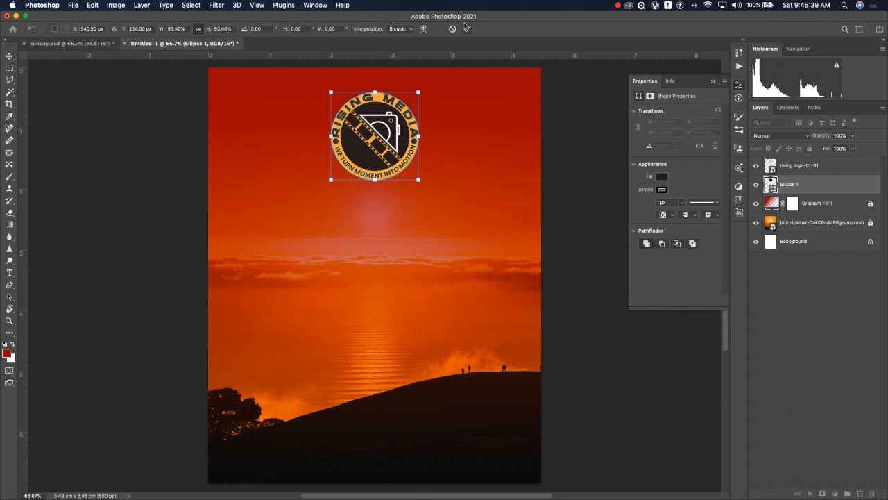
pyautogui.click(467, 28)
pyautogui.click(475, 132)
pyautogui.click(330, 94)
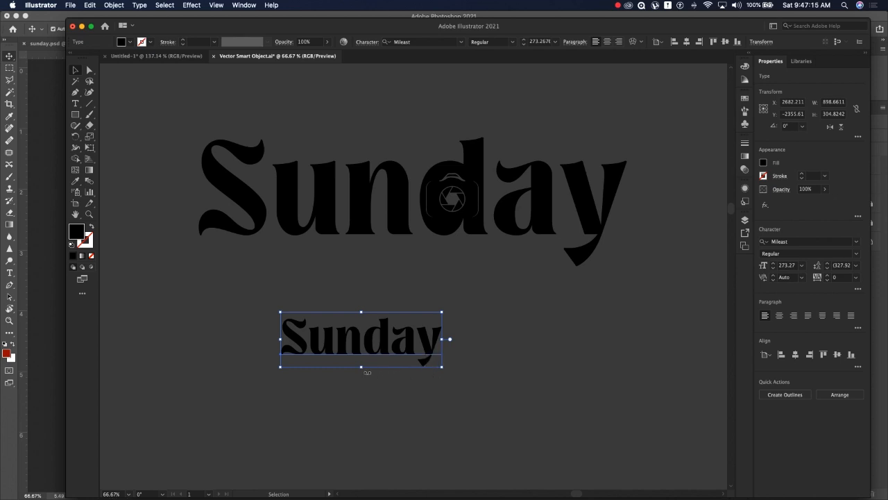
# Step: Switch to Illustrator and examine the live Sunday text and the outlined Sunday lettering with the camera icon in its letter d
pyautogui.press('a')
pyautogui.click(363, 379)
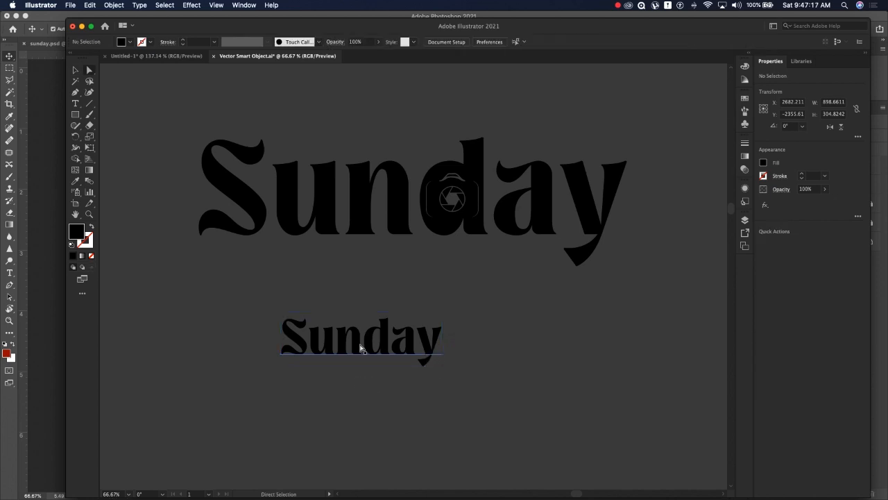
pyautogui.click(362, 349)
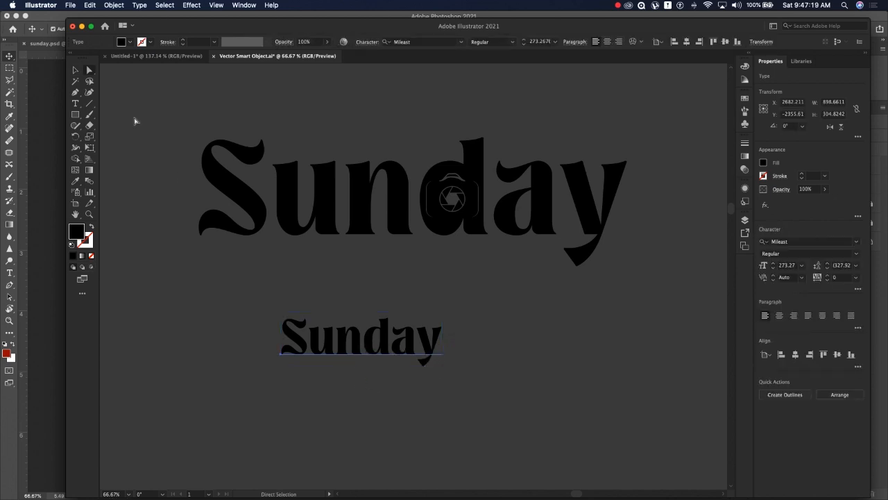
pyautogui.click(75, 70)
pyautogui.click(210, 308)
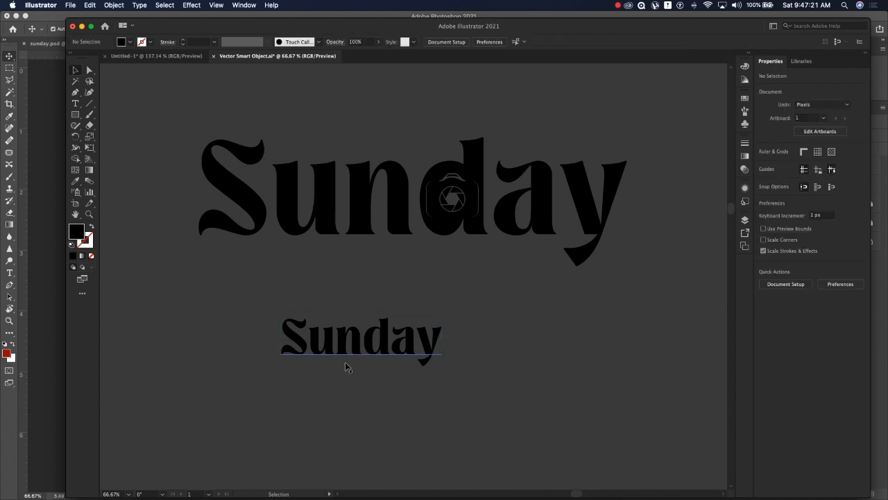
pyautogui.click(361, 349)
pyautogui.click(495, 234)
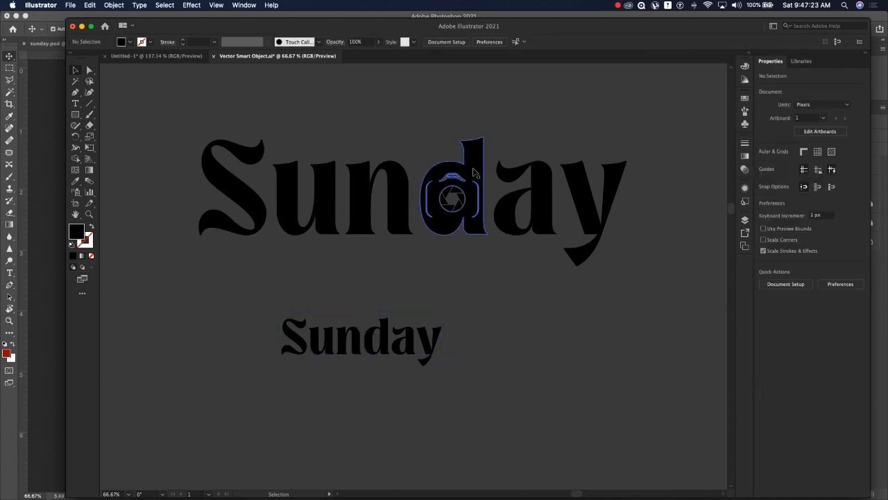
pyautogui.click(452, 199)
pyautogui.click(468, 302)
pyautogui.click(462, 228)
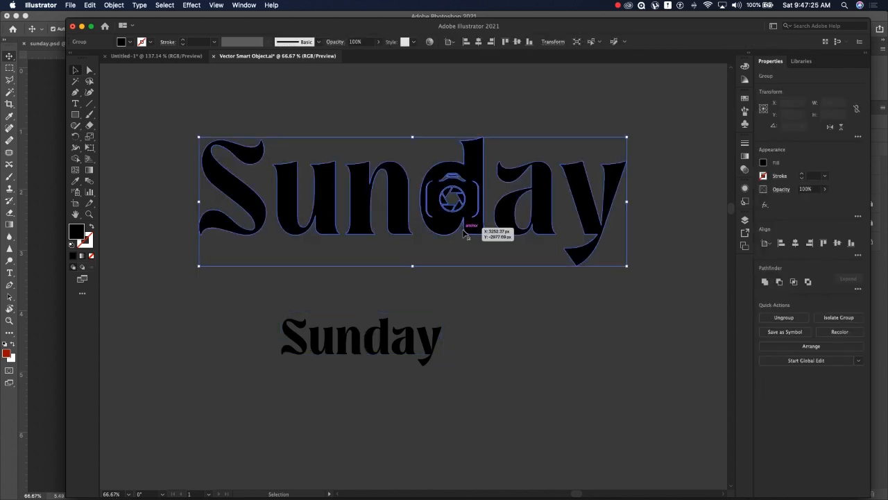
pyautogui.click(477, 295)
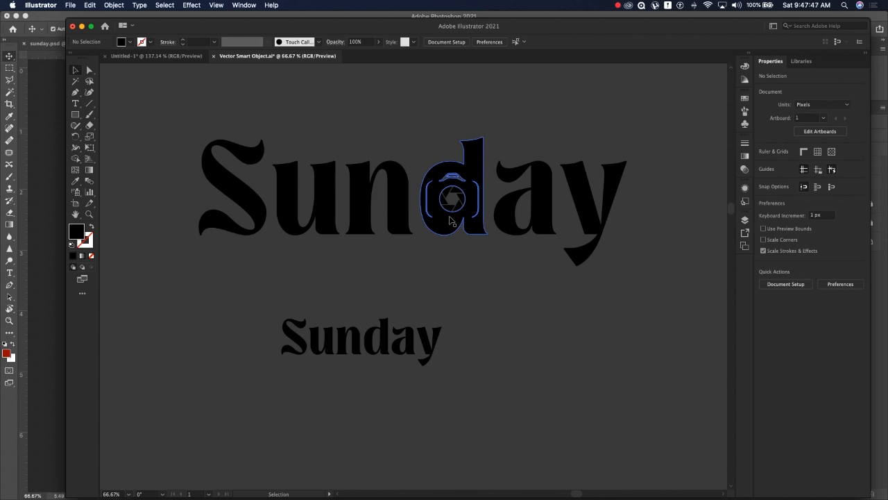
pyautogui.click(445, 266)
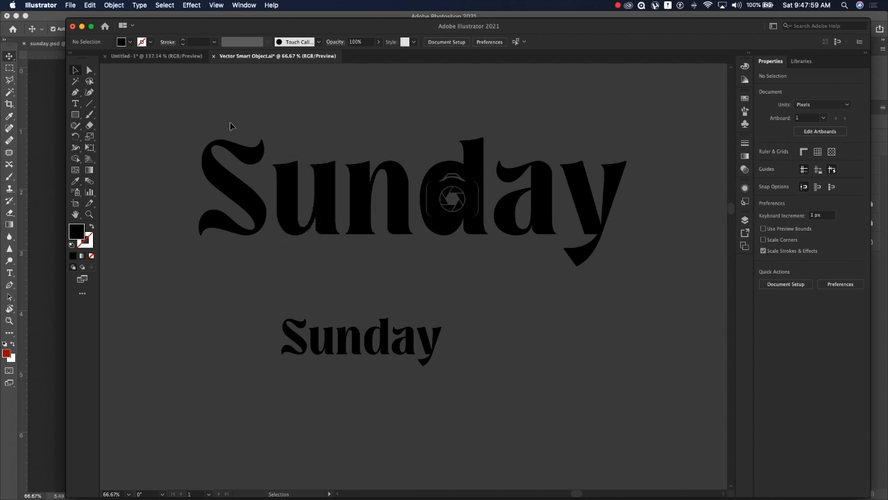
# Step: Bring the large Sunday lettering with the camera icon from Illustrator into the Photoshop poster as a smart object
pyautogui.moveTo(202, 121); pyautogui.dragTo(613, 272)
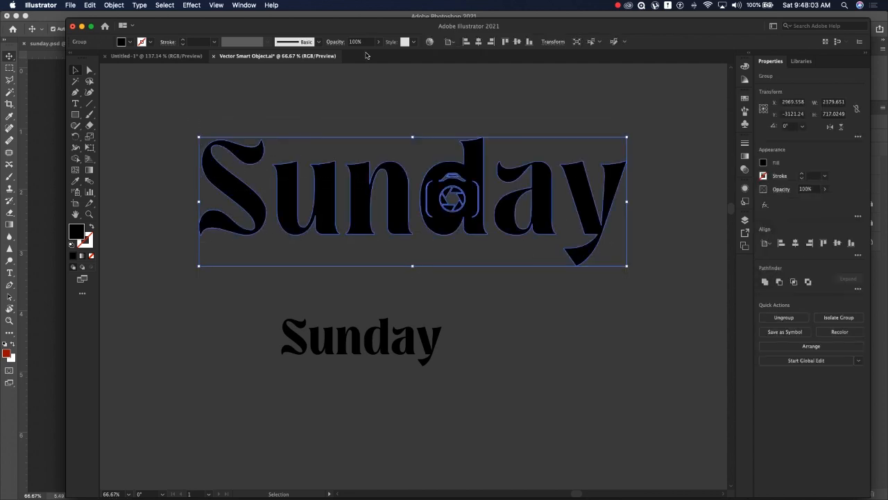
pyautogui.moveTo(370, 28); pyautogui.dragTo(595, 70)
pyautogui.moveTo(594, 209); pyautogui.dragTo(334, 238)
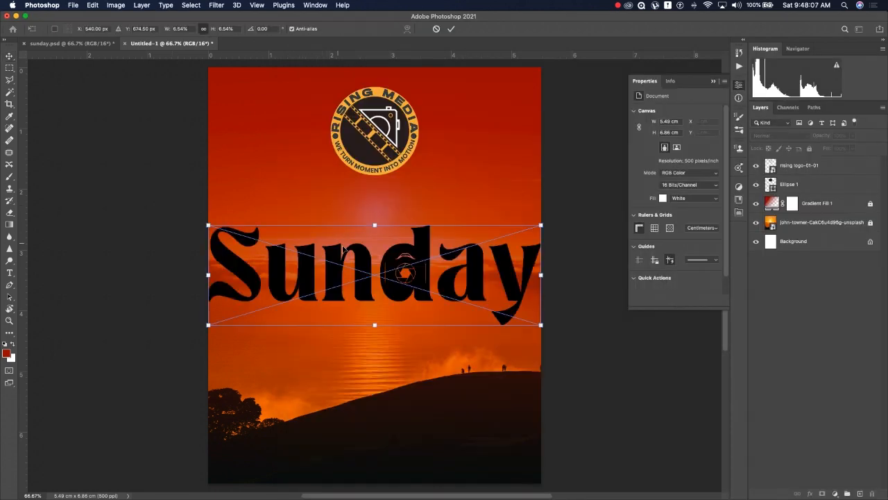
# Step: Scale the Sunday lettering to about 4.84 cm wide and position it horizontally centered below the logo
pyautogui.moveTo(540, 275); pyautogui.dragTo(501, 275)
pyautogui.moveTo(393, 251)
pyautogui.mouseDown()
pyautogui.moveTo(402, 234)
pyautogui.moveTo(407, 241)
pyautogui.mouseUp()
pyautogui.click(452, 28)
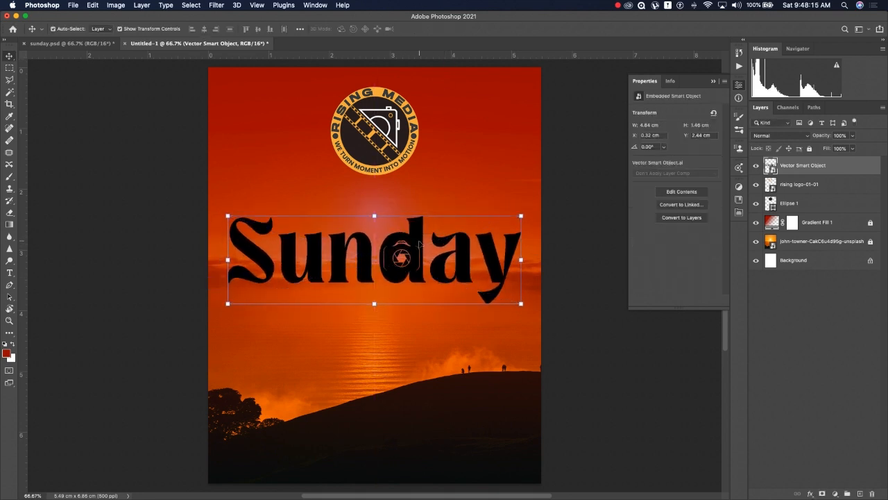
# Step: Add a white #ffffff Color Overlay to the Sunday lettering
pyautogui.doubleClick(843, 173)
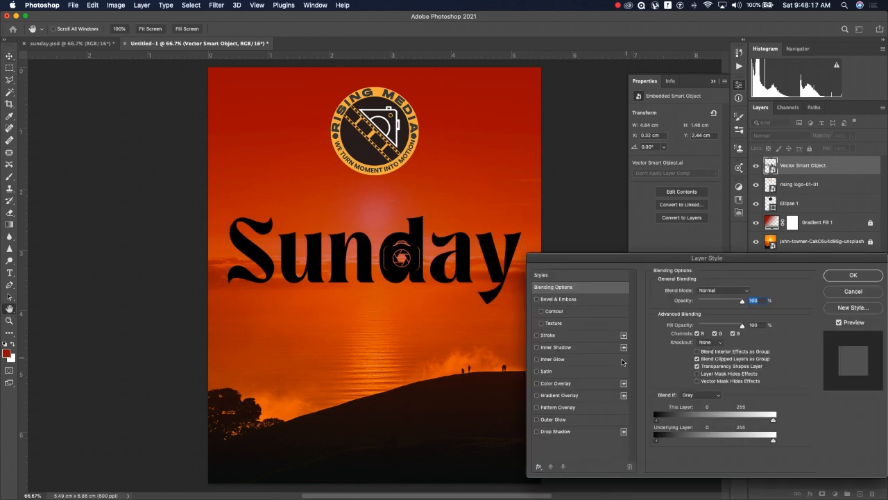
pyautogui.click(585, 383)
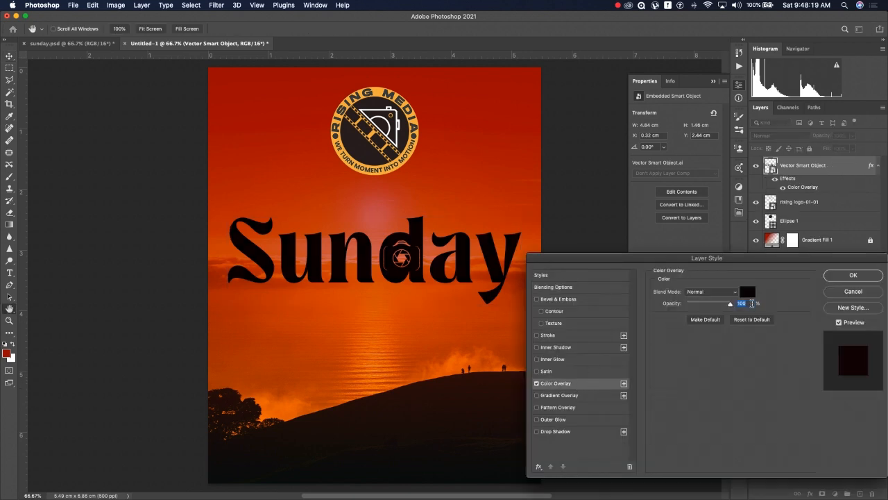
pyautogui.click(751, 293)
pyautogui.moveTo(628, 391); pyautogui.dragTo(481, 286)
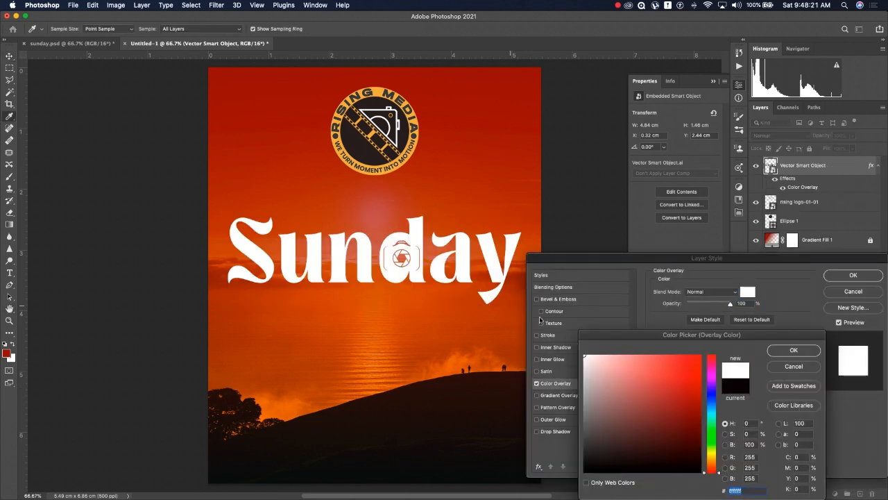
pyautogui.click(791, 352)
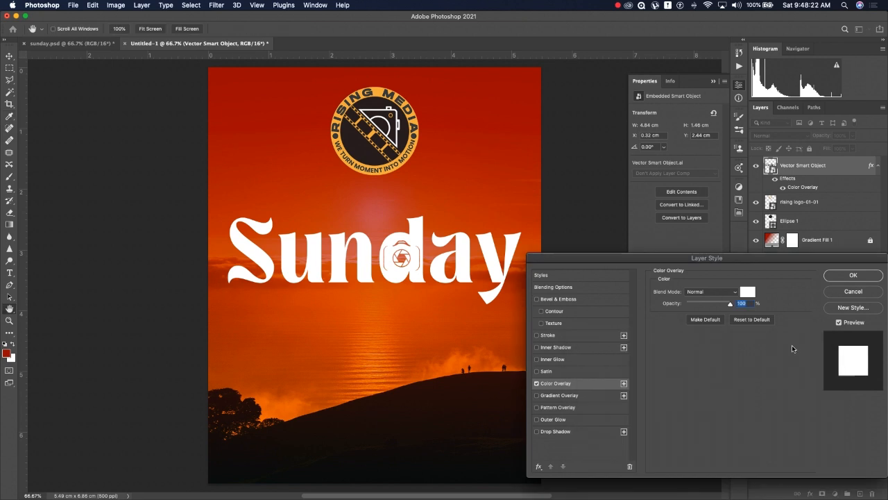
# Step: Add Bevel & Emboss to the Sunday lettering with 428% depth and a dark gray #272426 highlight at 81% opacity
pyautogui.click(596, 301)
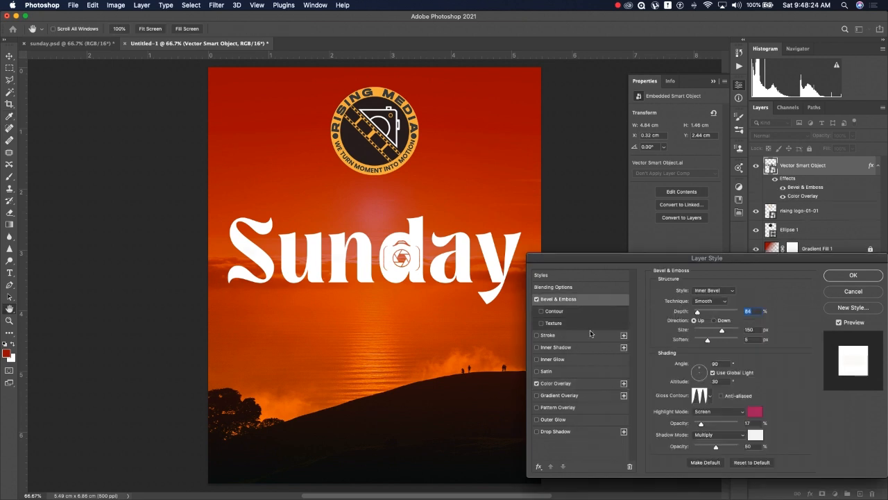
pyautogui.moveTo(699, 313)
pyautogui.mouseDown()
pyautogui.moveTo(725, 314)
pyautogui.moveTo(713, 313)
pyautogui.mouseUp()
pyautogui.click(755, 412)
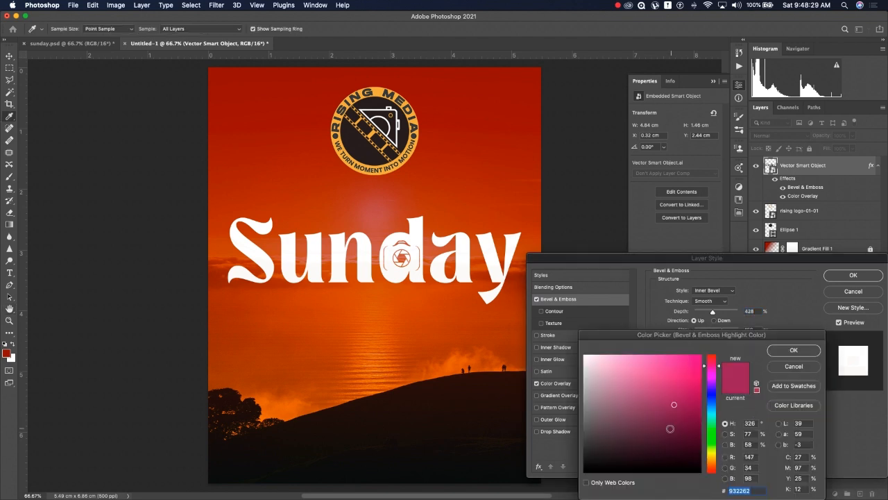
pyautogui.click(669, 435)
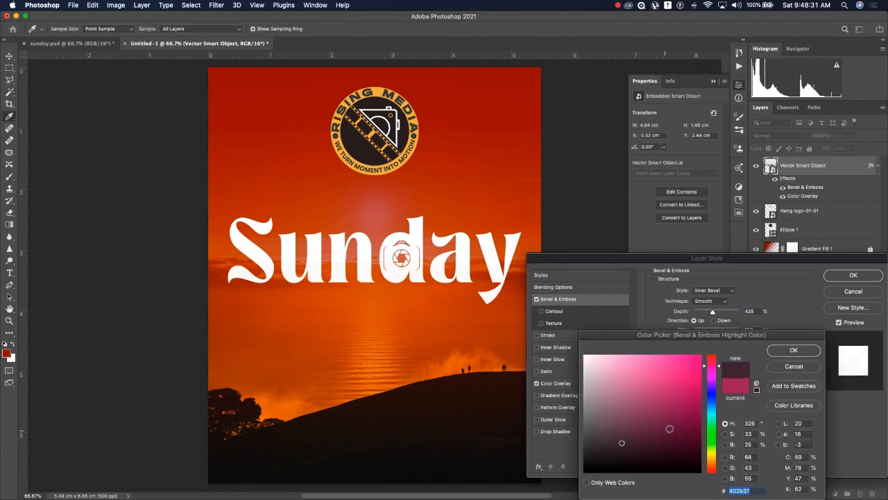
pyautogui.click(671, 428)
pyautogui.moveTo(600, 458); pyautogui.dragTo(592, 454)
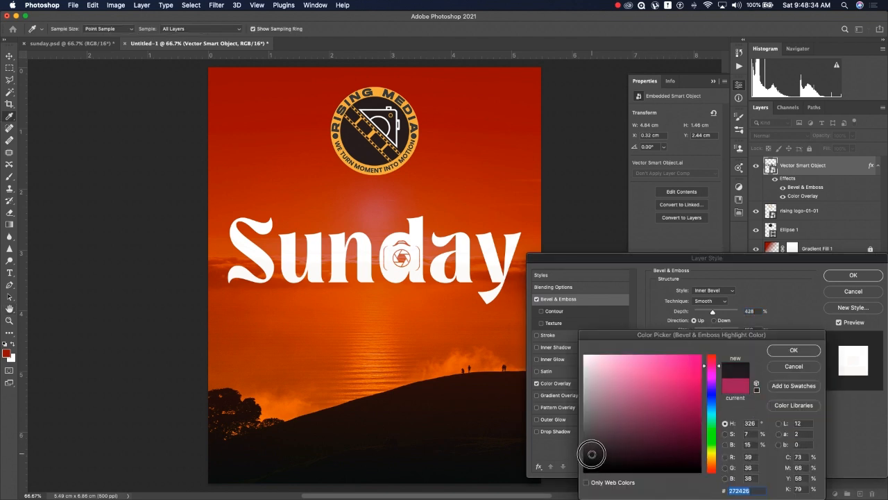
pyautogui.click(792, 352)
pyautogui.moveTo(701, 423); pyautogui.dragTo(730, 424)
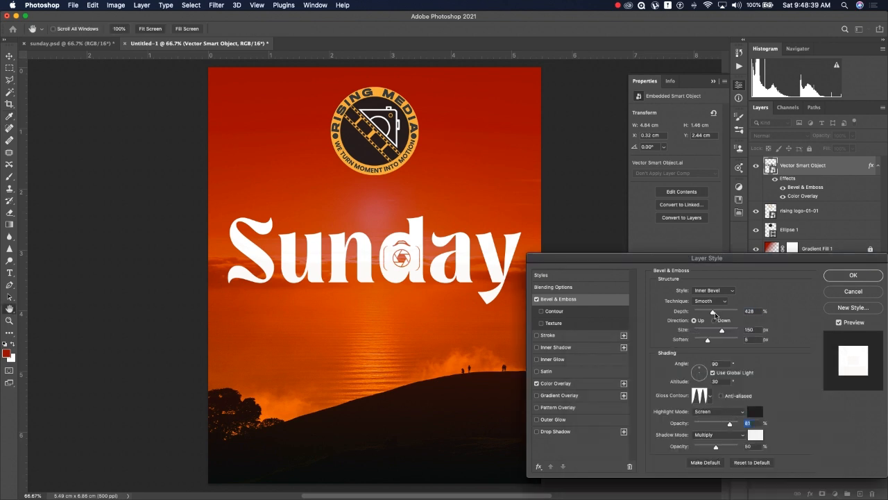
# Step: Set the bevel's depth to 1000% and its shadow color to light peach
pyautogui.moveTo(715, 314); pyautogui.dragTo(740, 313)
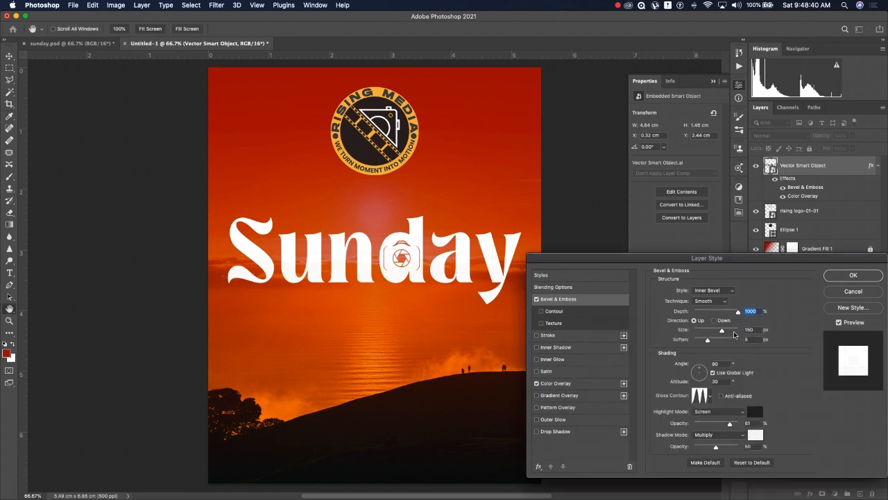
pyautogui.click(755, 435)
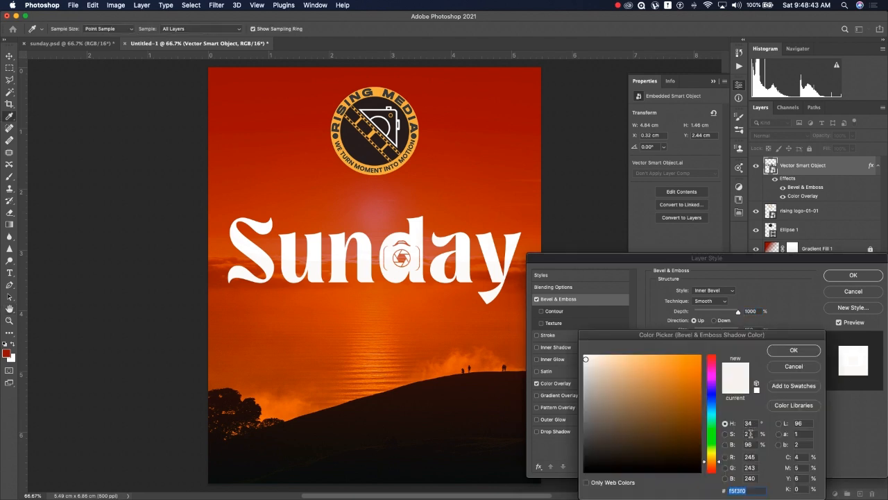
pyautogui.moveTo(652, 415); pyautogui.dragTo(619, 376)
pyautogui.click(791, 353)
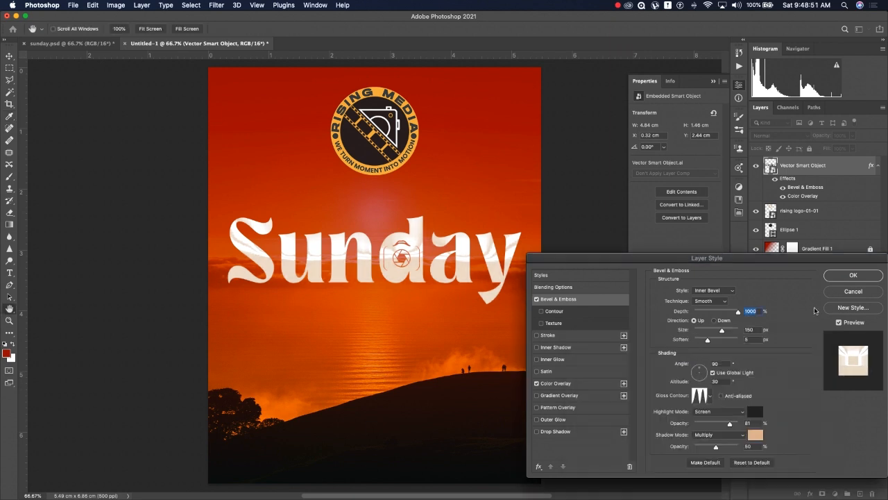
# Step: Apply the bevel settings and move the Sunday lettering down so it sits across the sun's reflection, keeping it horizontally centered
pyautogui.click(853, 276)
pyautogui.moveTo(456, 257); pyautogui.dragTo(459, 267)
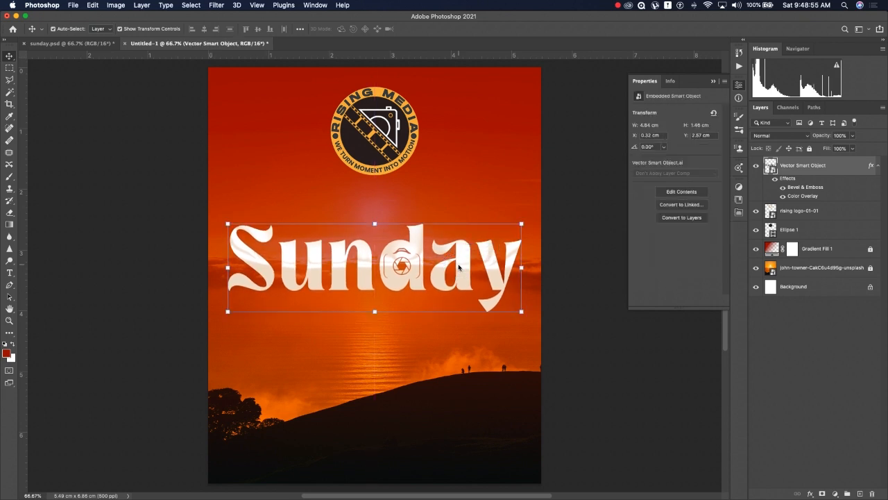
pyautogui.click(576, 154)
pyautogui.moveTo(416, 243); pyautogui.dragTo(422, 261)
pyautogui.click(612, 314)
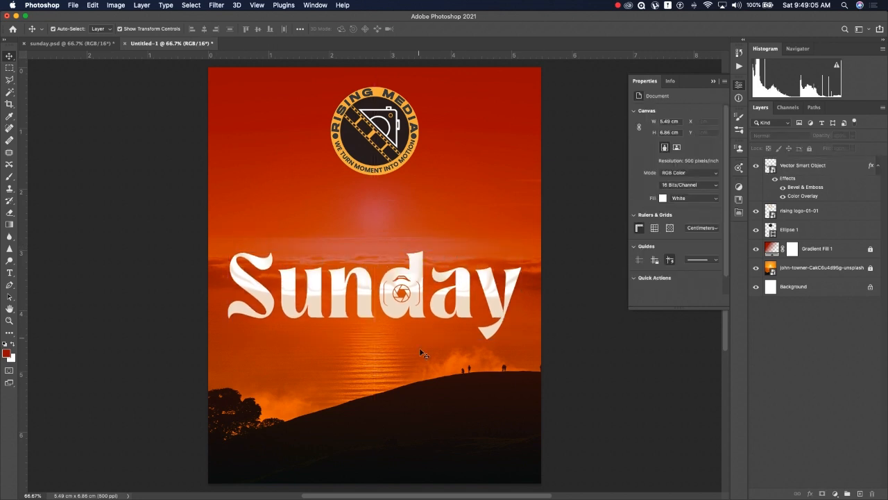
# Step: Add the text "Have a" above the Sunday lettering and enlarge it to about 6.21 pt, placing it just over the "Su"
pyautogui.press('t')
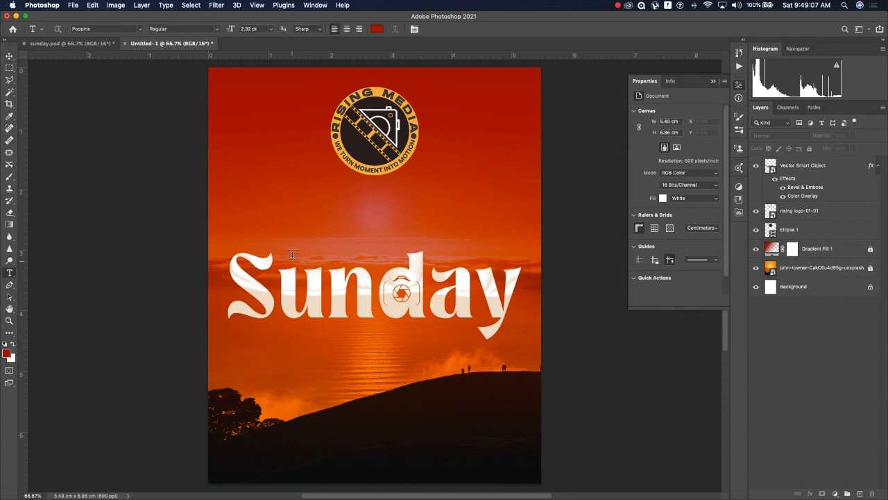
pyautogui.click(288, 223)
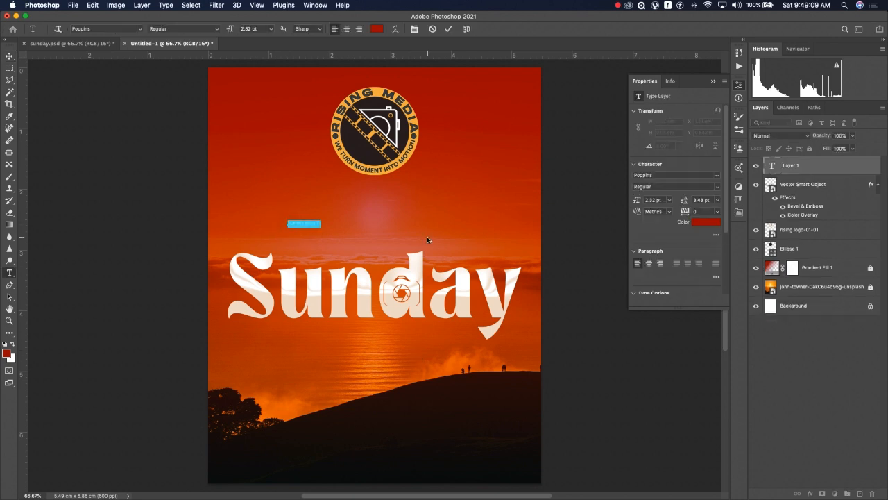
pyautogui.press('BackSpace')
pyautogui.write('happysu')
pyautogui.click(448, 28)
pyautogui.click(9, 55)
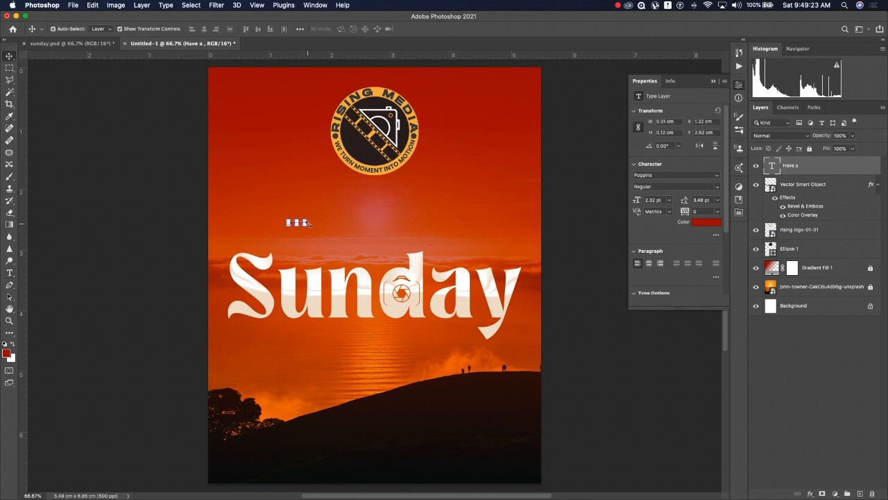
pyautogui.moveTo(304, 224); pyautogui.dragTo(282, 180)
pyautogui.click(467, 29)
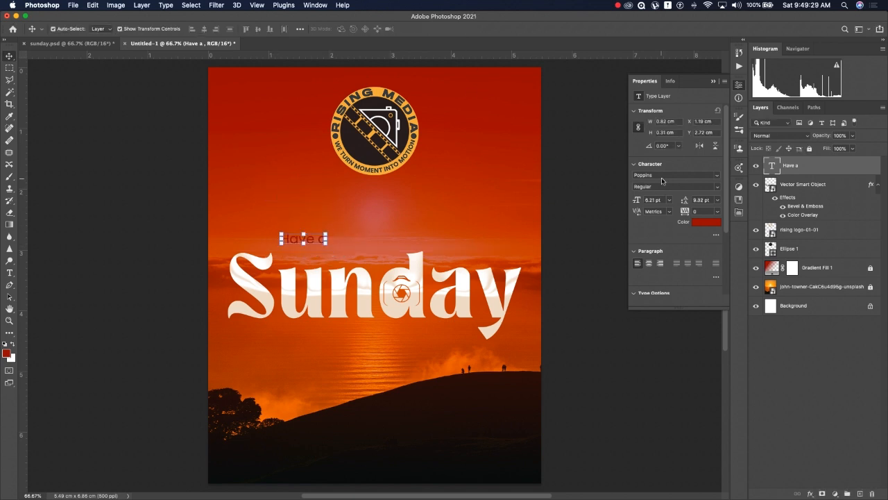
# Step: Set the "Have a" text's font to Brittany Signature and its color to white
pyautogui.click(718, 176)
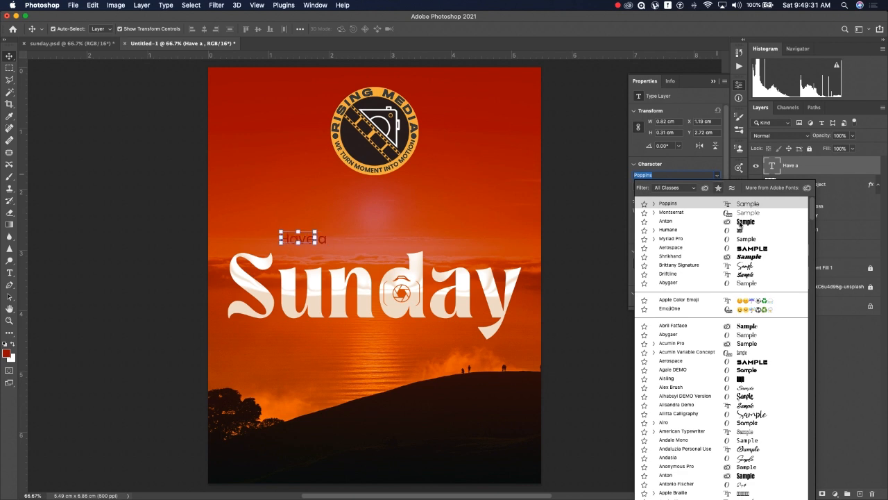
pyautogui.click(745, 267)
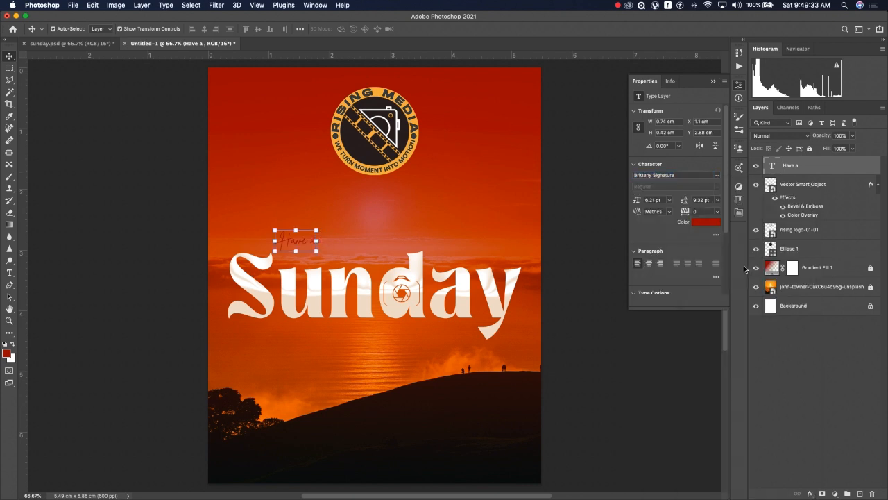
pyautogui.click(573, 311)
pyautogui.click(294, 238)
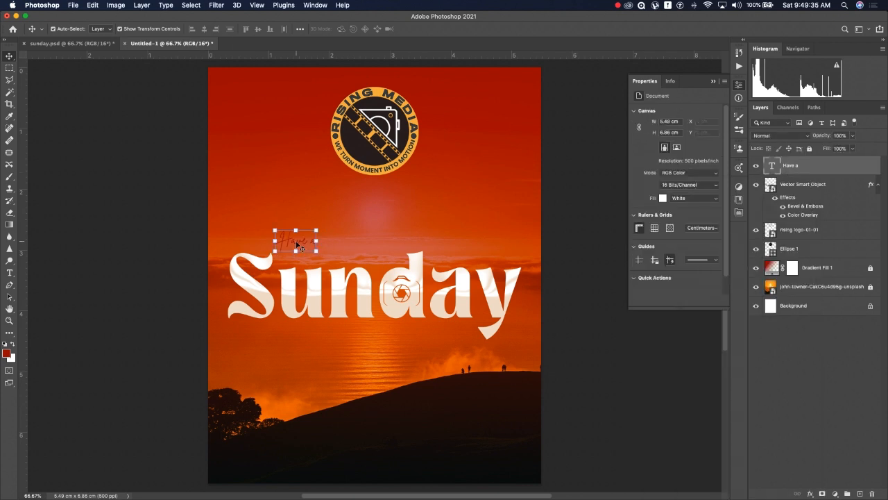
pyautogui.click(707, 221)
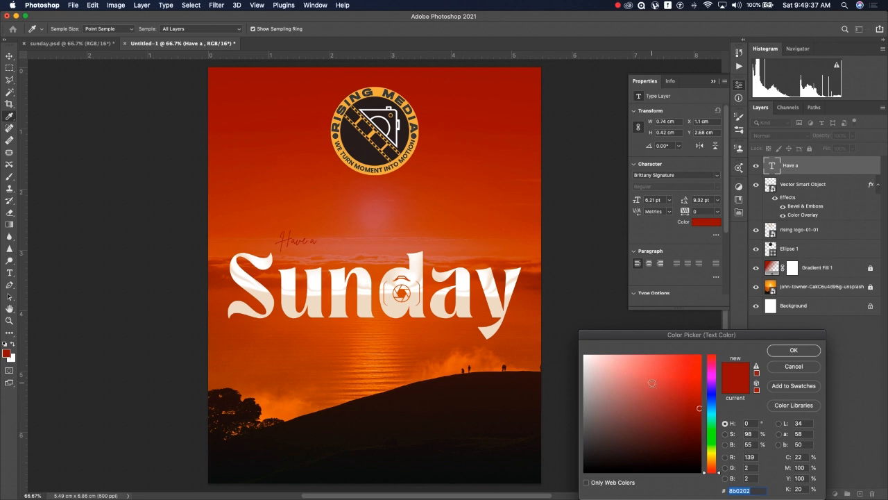
pyautogui.click(497, 308)
pyautogui.click(794, 350)
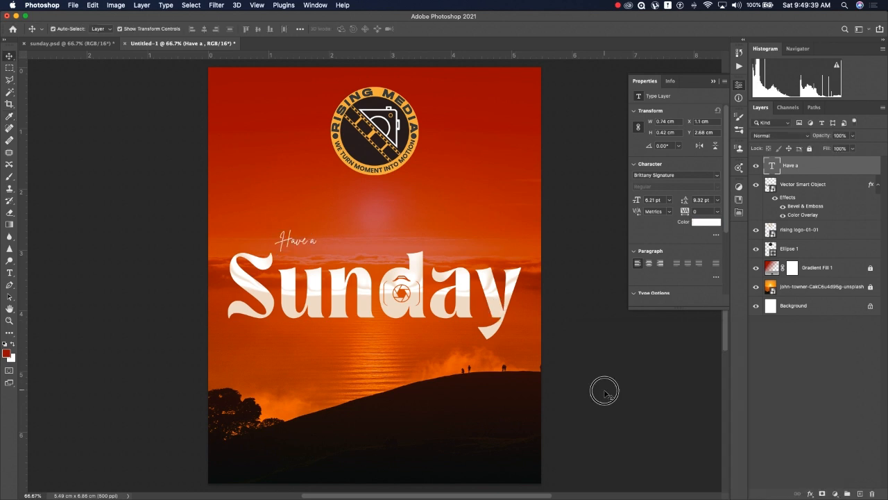
# Step: Scale the "Have a" text to about 10.54 pt and raise it to leave space above the Sunday lettering
pyautogui.press('v')
pyautogui.moveTo(297, 243); pyautogui.dragTo(333, 258)
pyautogui.hotkey('ctrl', 't')
pyautogui.moveTo(279, 236); pyautogui.dragTo(283, 226)
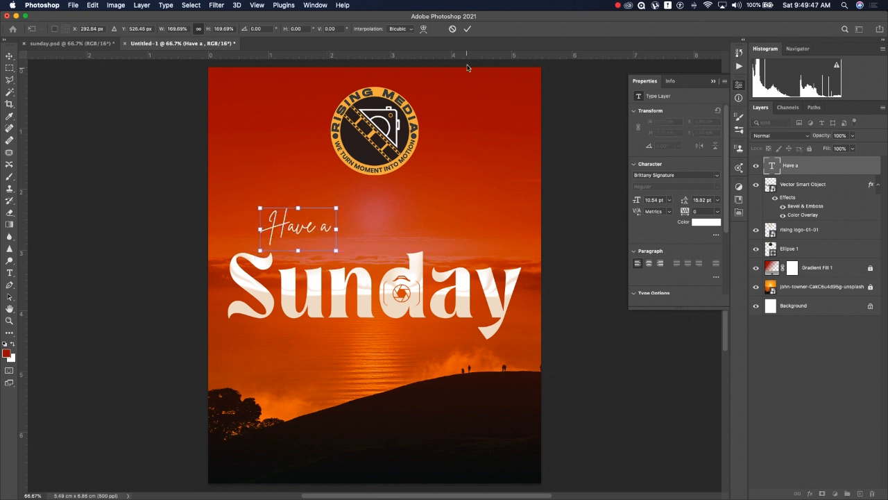
pyautogui.click(468, 28)
pyautogui.click(361, 243)
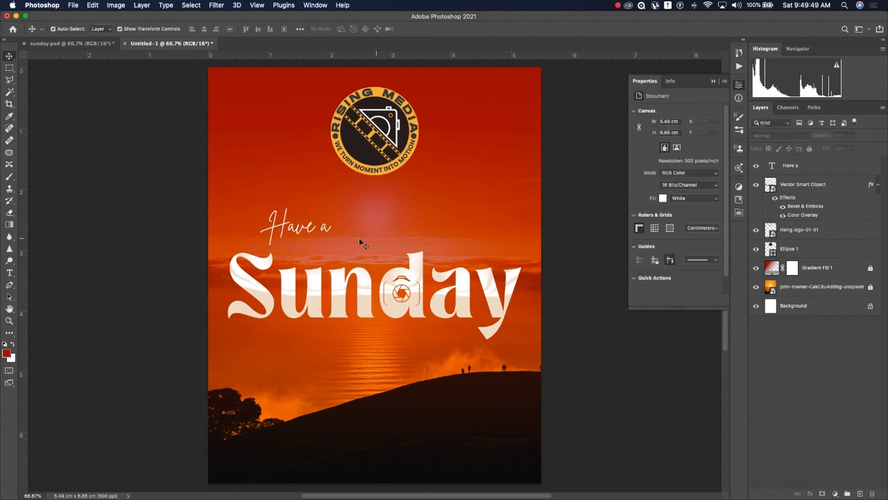
# Step: Duplicate the "Have a" text beside the original and change the copy's wording to "GOOD"
pyautogui.click(310, 227)
pyautogui.moveTo(310, 228); pyautogui.dragTo(405, 215)
pyautogui.doubleClick(406, 216)
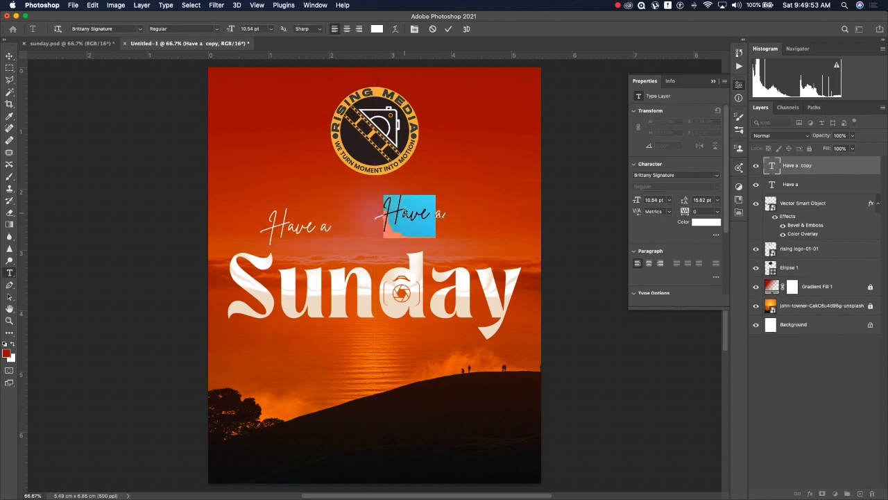
pyautogui.tripleClick(406, 213)
pyautogui.write('D')
pyautogui.press('BackSpace')
pyautogui.write('GOO')
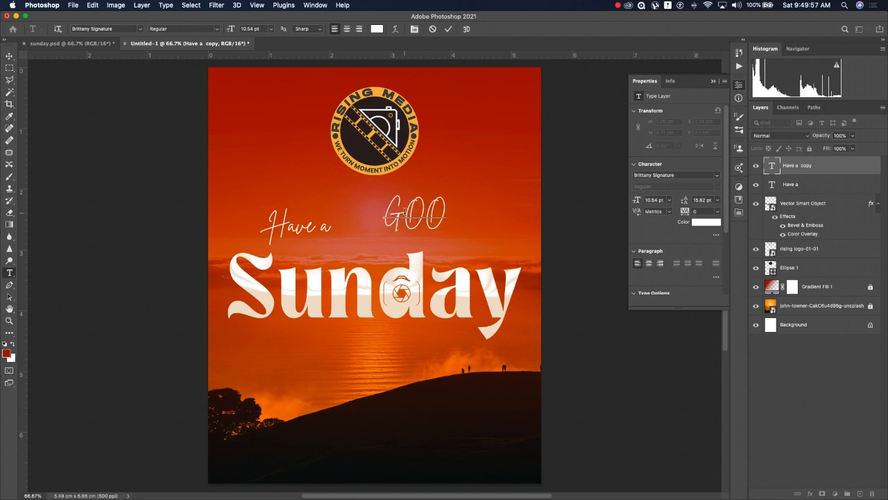
pyautogui.write('D')
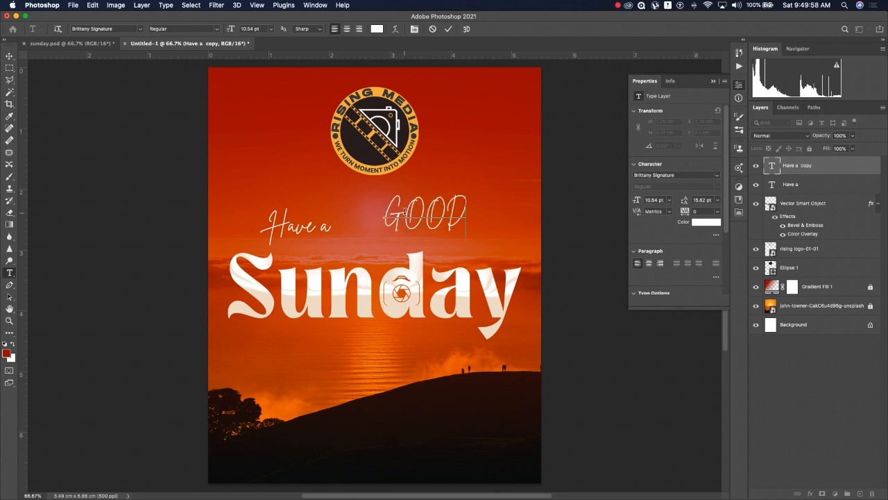
pyautogui.click(448, 29)
# Step: Set the "GOOD" text's font to Poppins and place it between "Have a" and the Sunday lettering
pyautogui.click(716, 175)
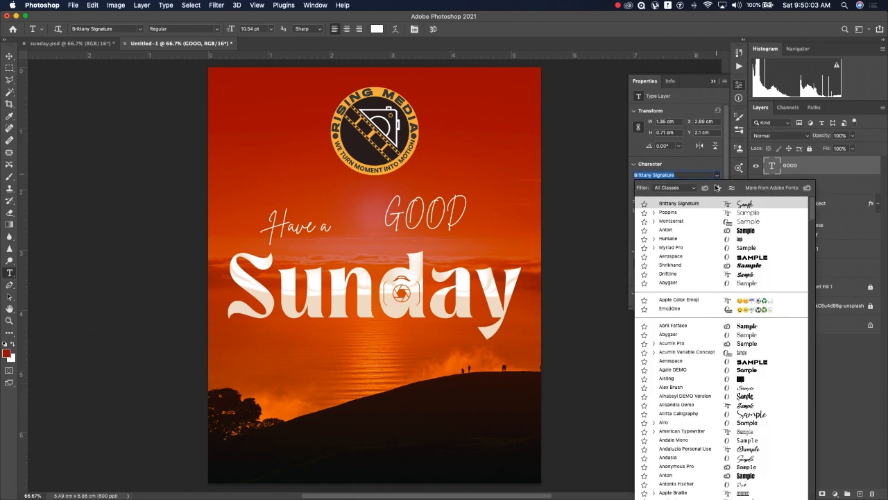
pyautogui.click(710, 213)
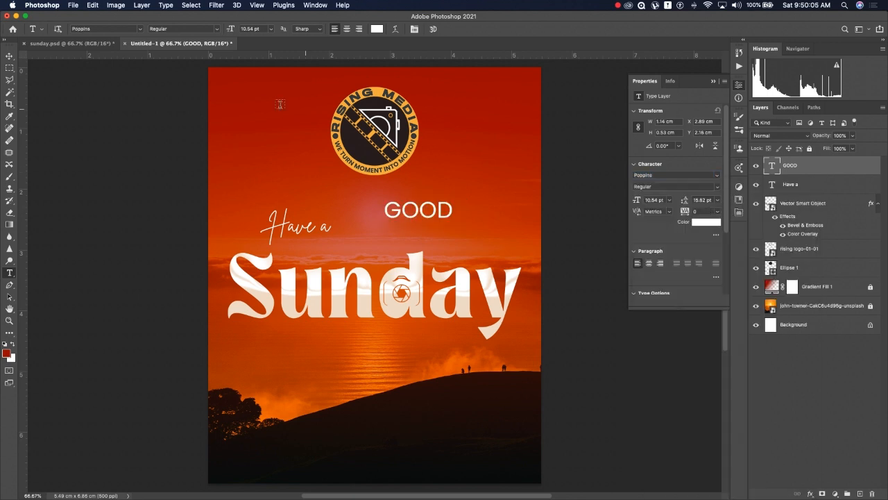
pyautogui.click(9, 56)
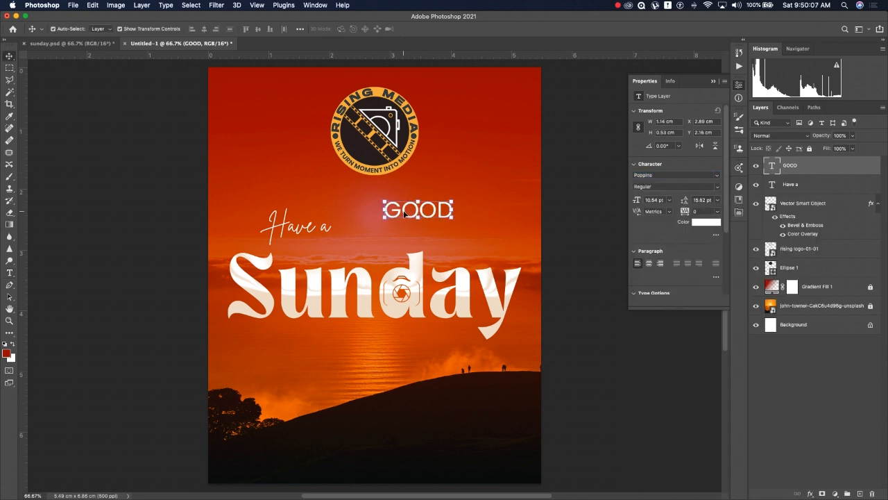
pyautogui.moveTo(404, 213); pyautogui.dragTo(298, 257)
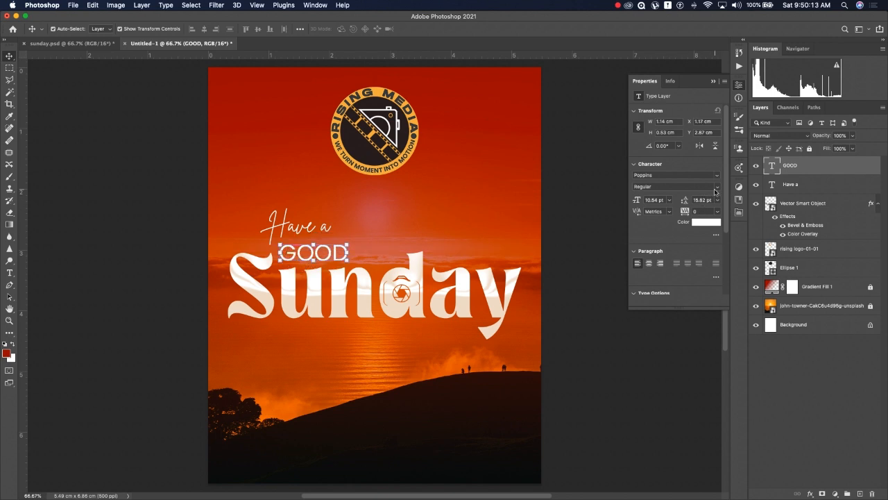
# Step: Set the tracking of the "GOOD" text to 100
pyautogui.click(718, 214)
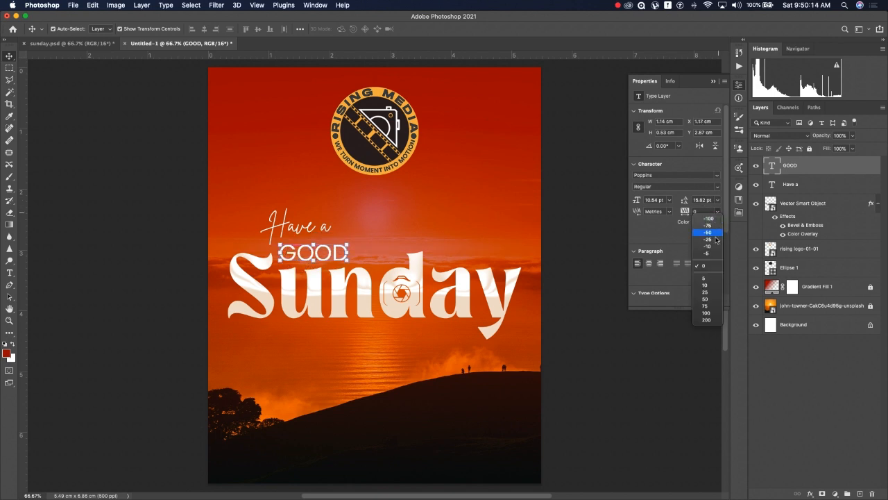
pyautogui.click(708, 310)
pyautogui.click(719, 212)
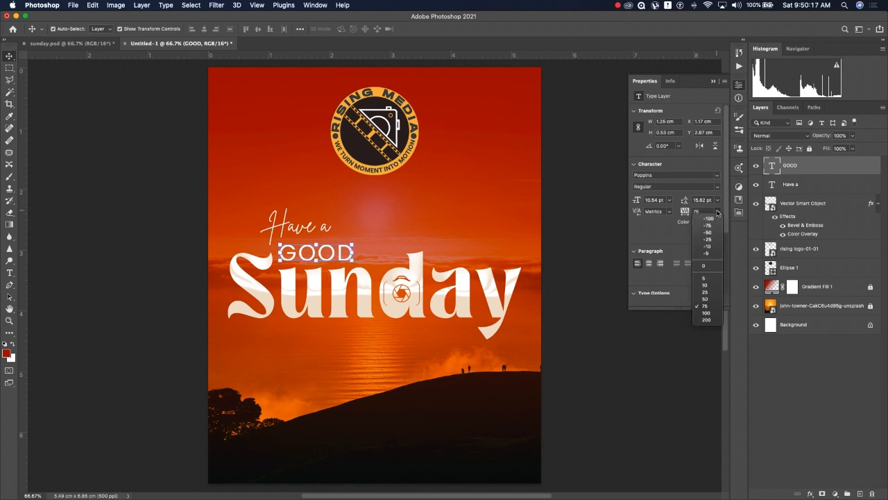
pyautogui.click(708, 317)
pyautogui.click(593, 358)
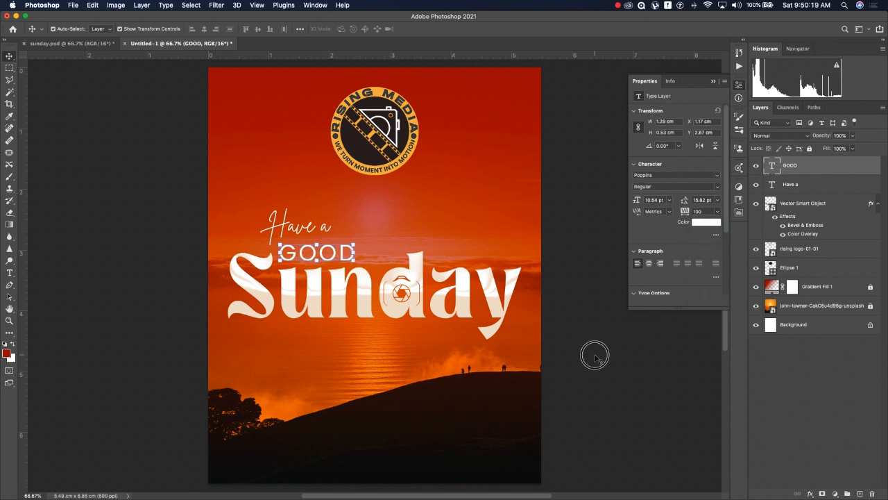
# Step: Nudge the "Have a" text slightly to the right above "GOOD", leaving its scale at 100%
pyautogui.moveTo(325, 232); pyautogui.dragTo(337, 255)
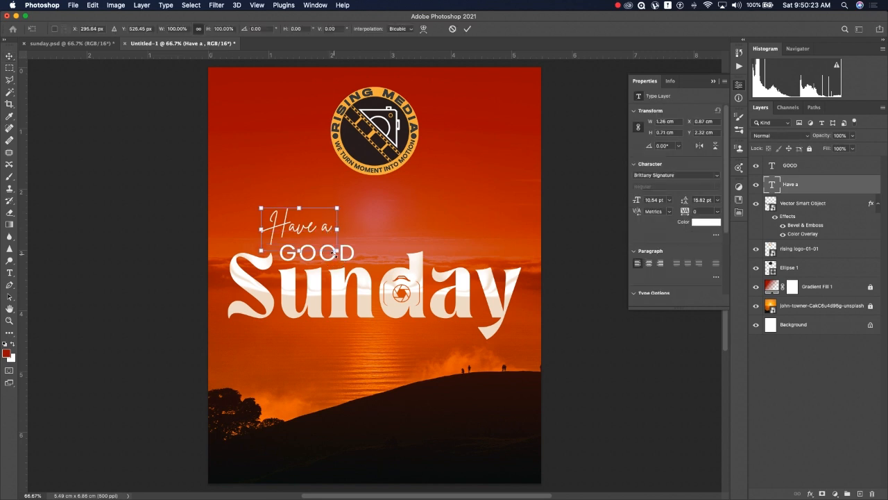
pyautogui.click(467, 28)
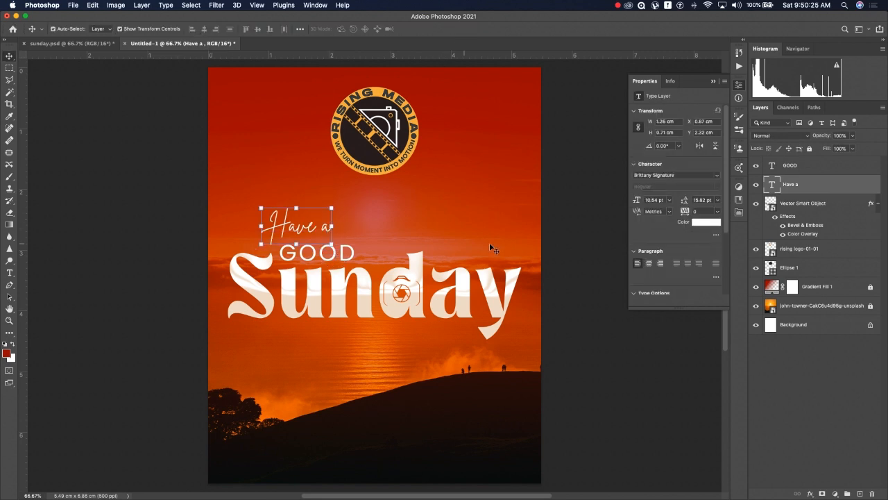
pyautogui.click(566, 239)
pyautogui.click(331, 230)
pyautogui.doubleClick(852, 192)
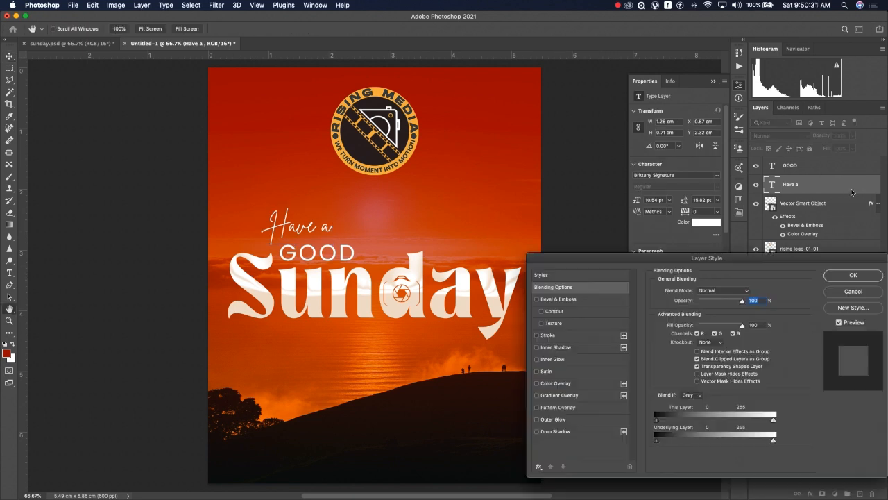
pyautogui.click(848, 279)
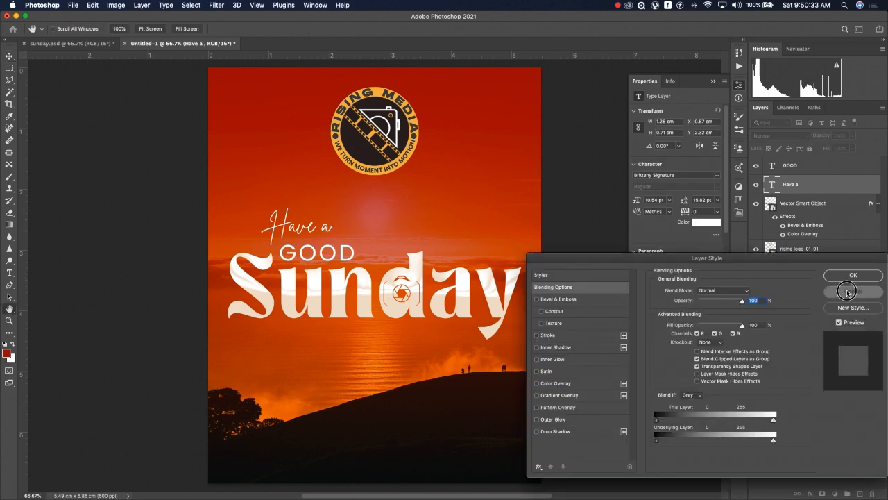
# Step: Recolor the "Have a" text with the dark red #911108 sampled from the poster's upper background
pyautogui.click(702, 223)
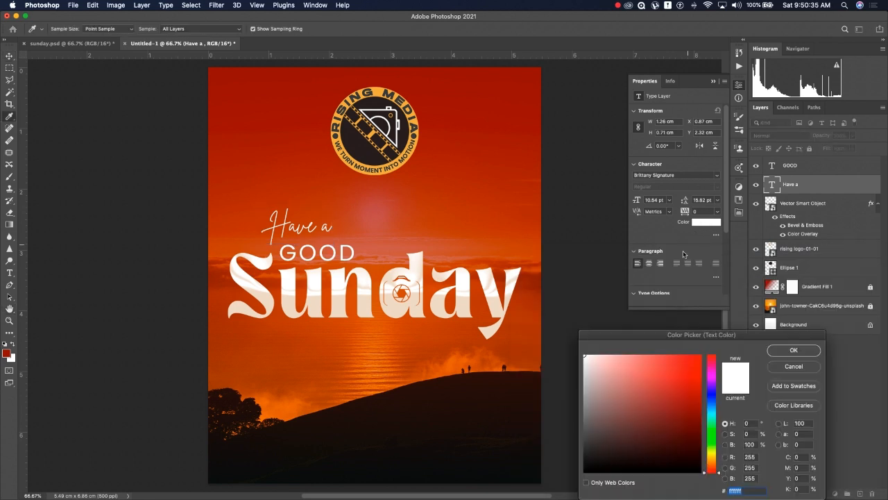
pyautogui.click(518, 129)
pyautogui.click(794, 350)
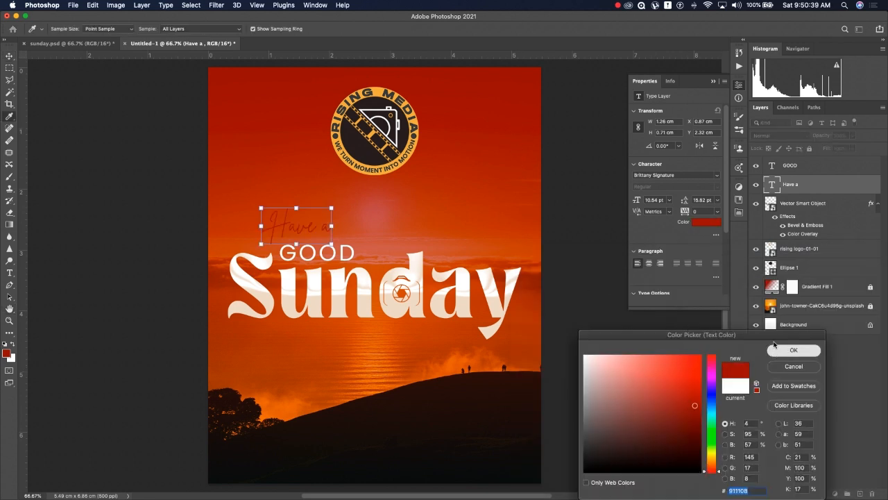
# Step: Add a 7 px white Stroke positioned outside the "Have a" text
pyautogui.doubleClick(832, 185)
pyautogui.click(589, 336)
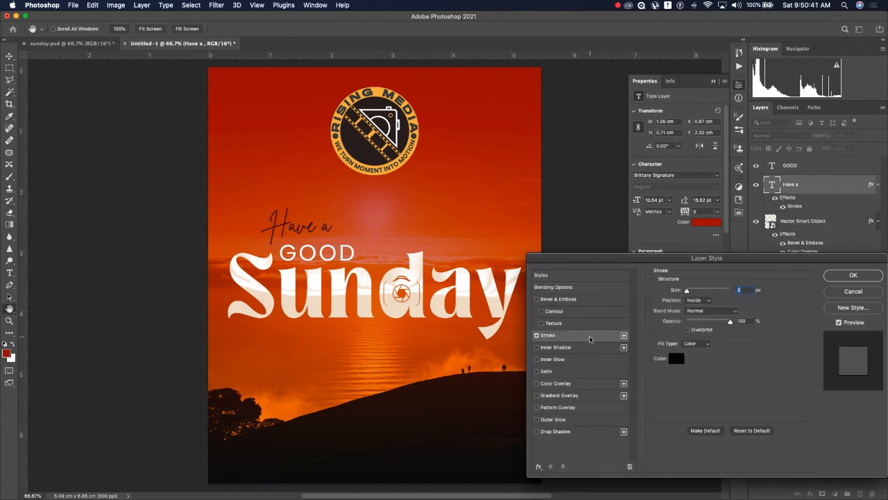
pyautogui.click(696, 300)
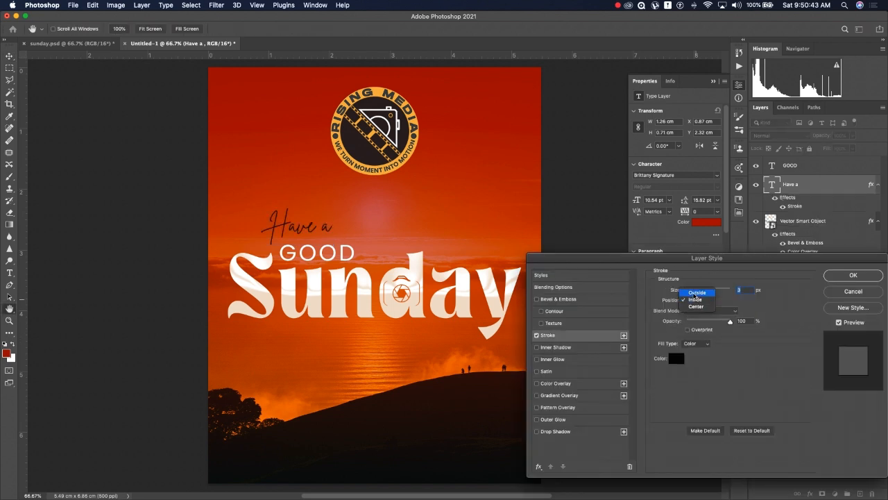
pyautogui.click(694, 292)
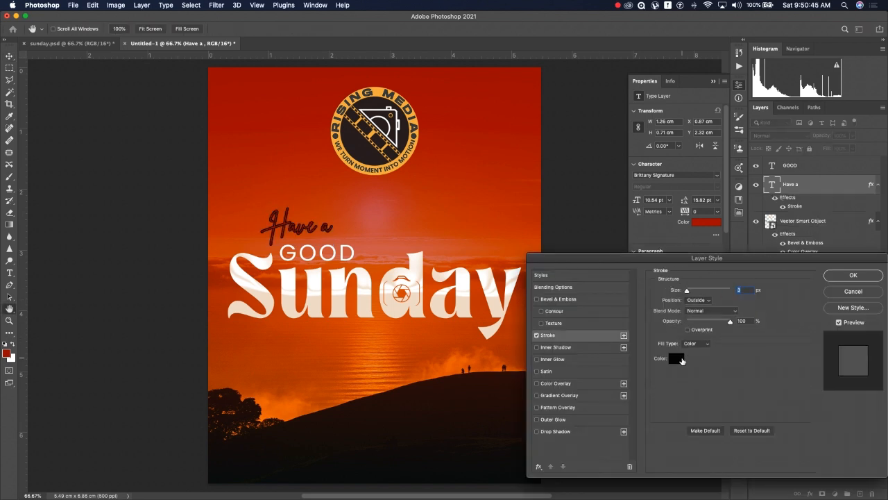
pyautogui.click(677, 358)
pyautogui.click(584, 356)
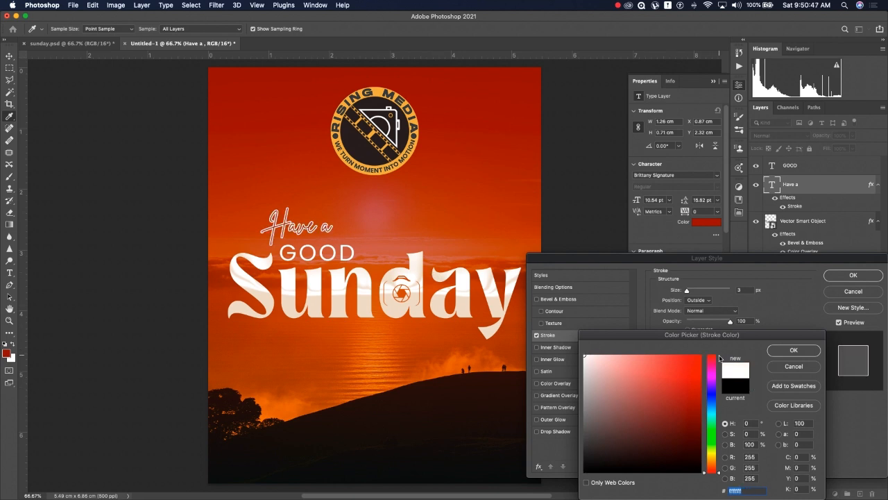
pyautogui.press('Return')
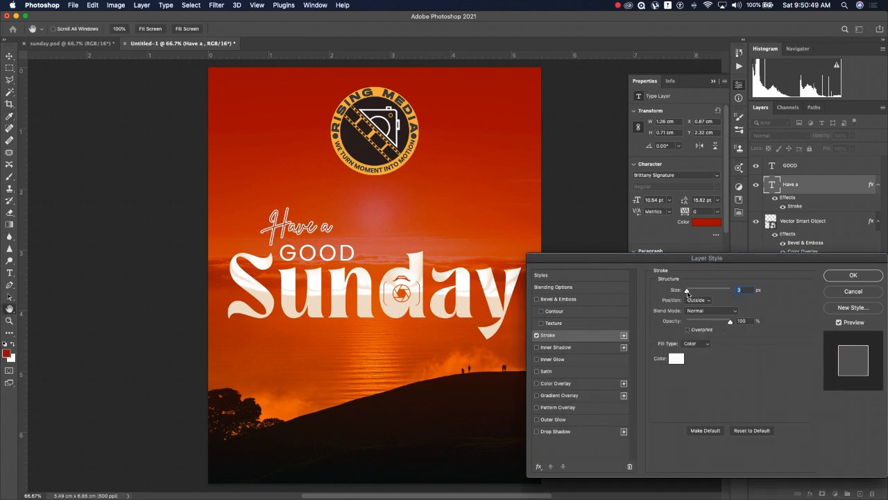
pyautogui.moveTo(687, 290); pyautogui.dragTo(689, 290)
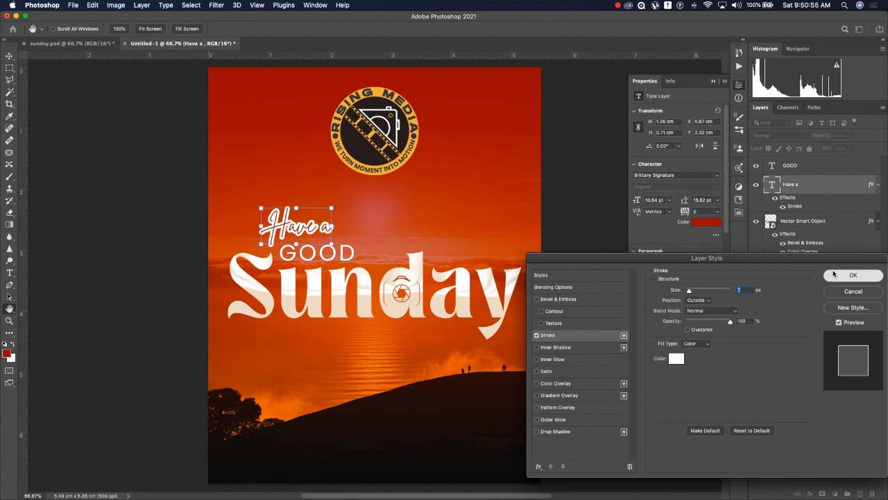
# Step: Apply the Stroke effect to the "Have a" text and nudge the "GOOD" text slightly up
pyautogui.click(853, 274)
pyautogui.click(332, 251)
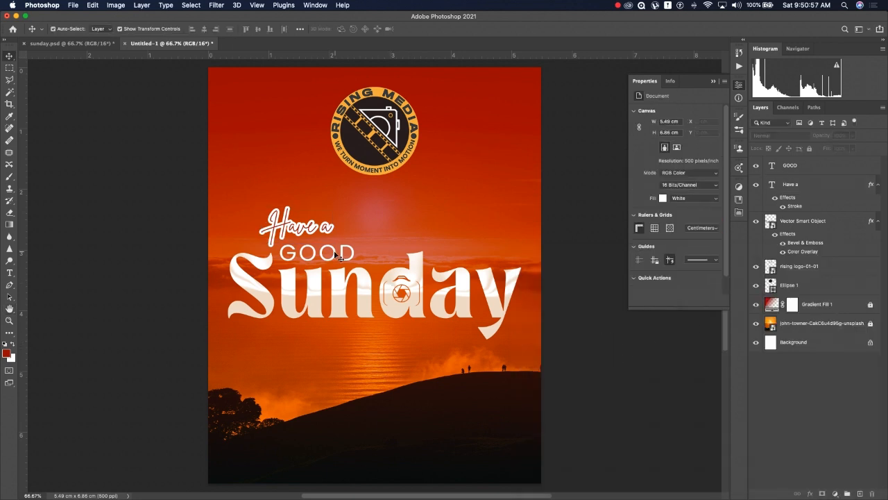
pyautogui.click(334, 252)
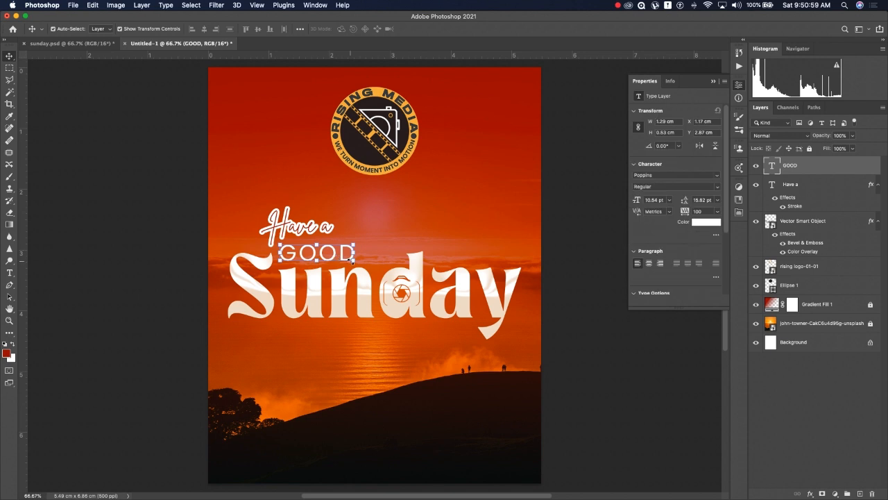
pyautogui.press('Up')
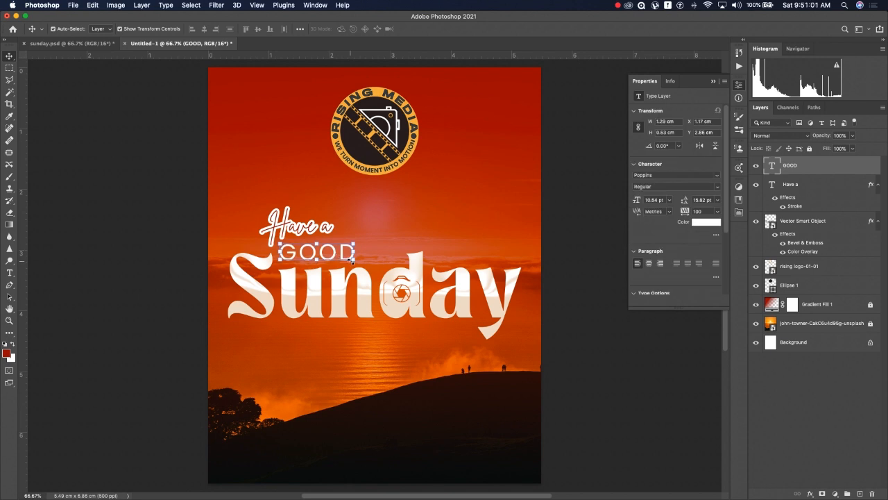
pyautogui.click(198, 216)
# Step: Using sunday.psd as reference, draw a dark red rectangle about 825 x 172 px below "Sunday" and remove its stroke
pyautogui.click(98, 47)
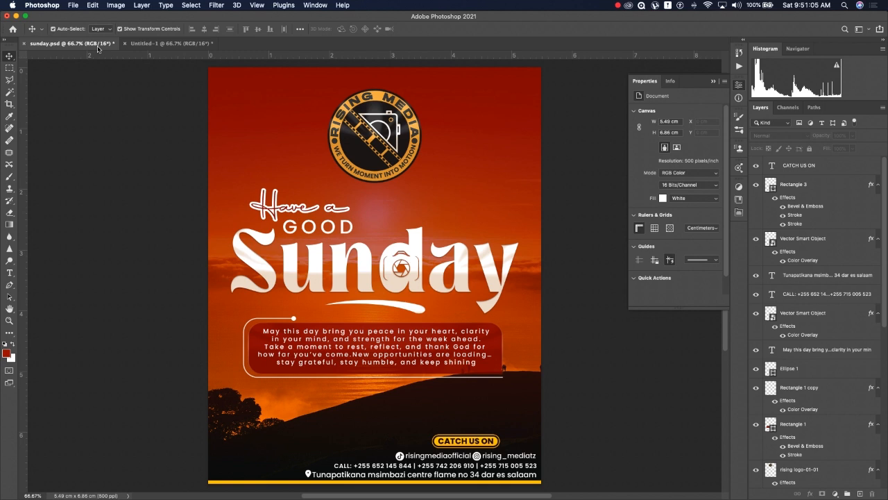
pyautogui.click(175, 46)
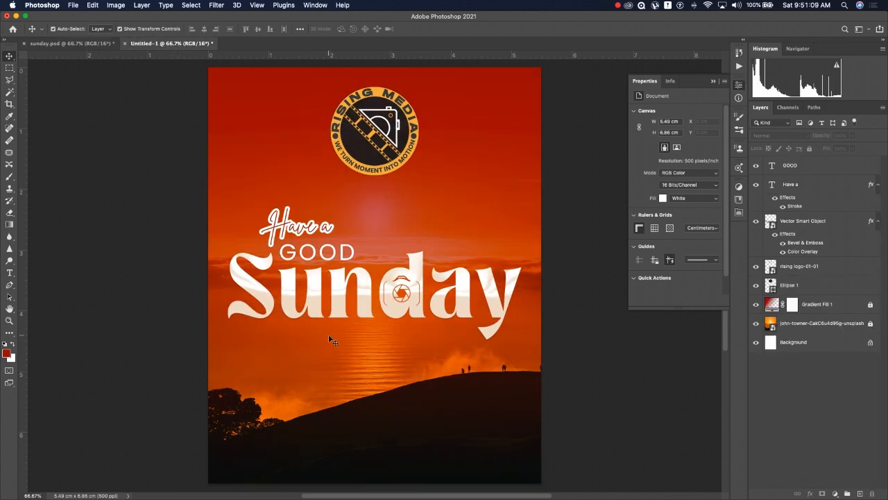
pyautogui.click(96, 43)
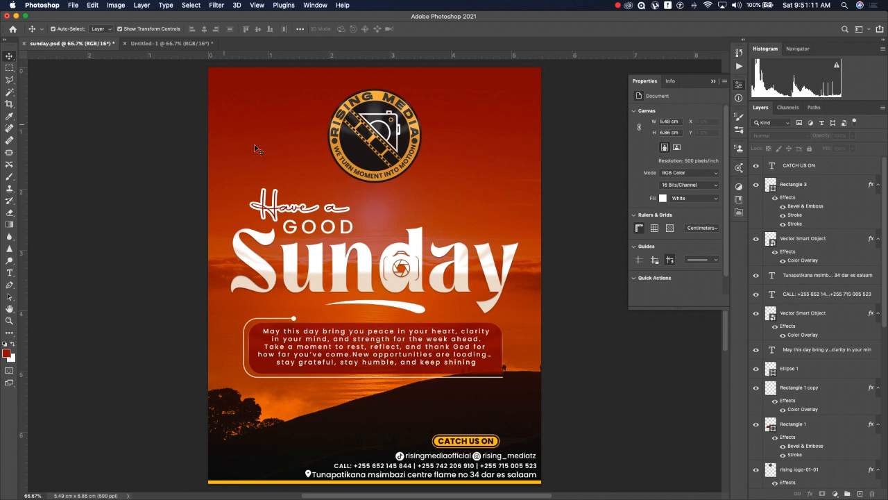
pyautogui.click(180, 45)
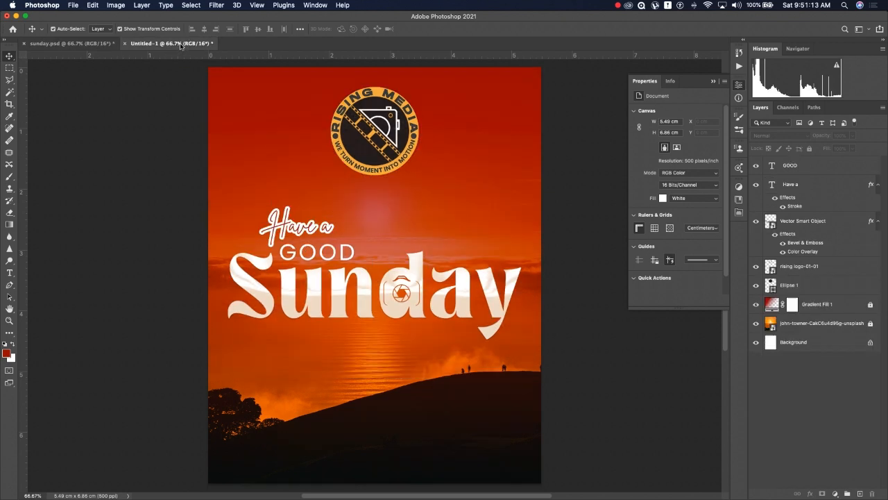
pyautogui.click(10, 333)
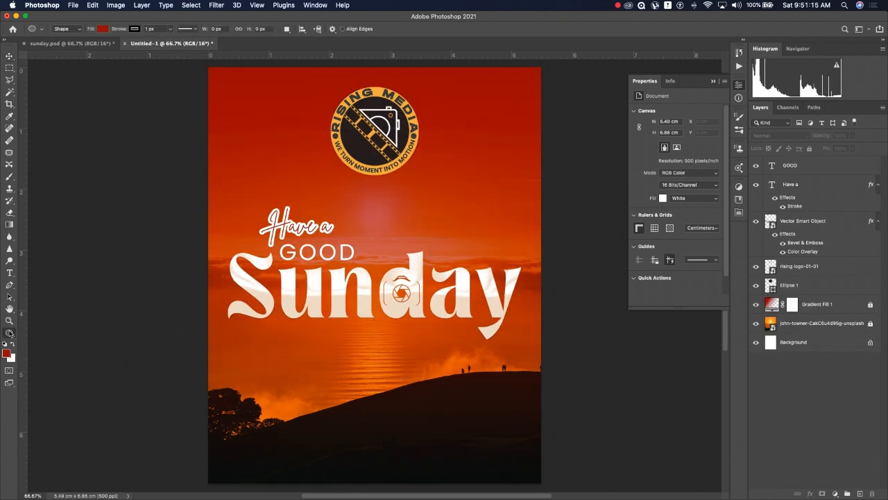
pyautogui.click(10, 334)
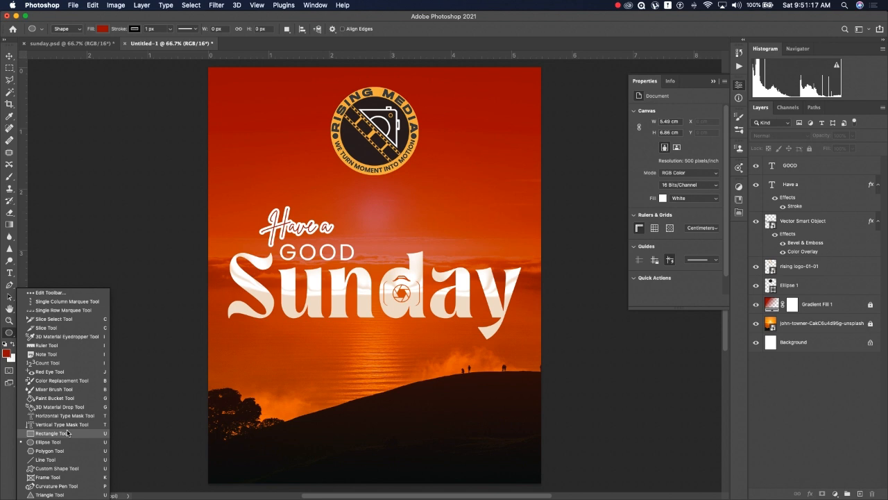
pyautogui.click(67, 432)
pyautogui.moveTo(251, 337); pyautogui.dragTo(505, 388)
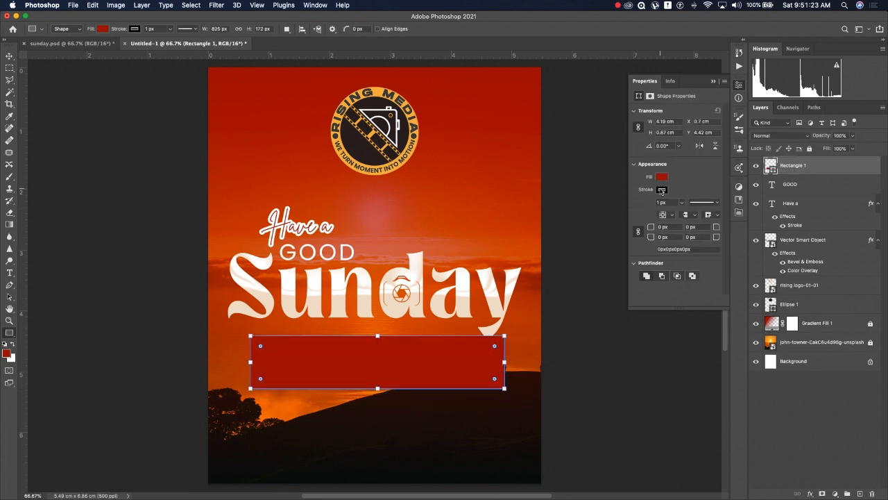
pyautogui.click(661, 189)
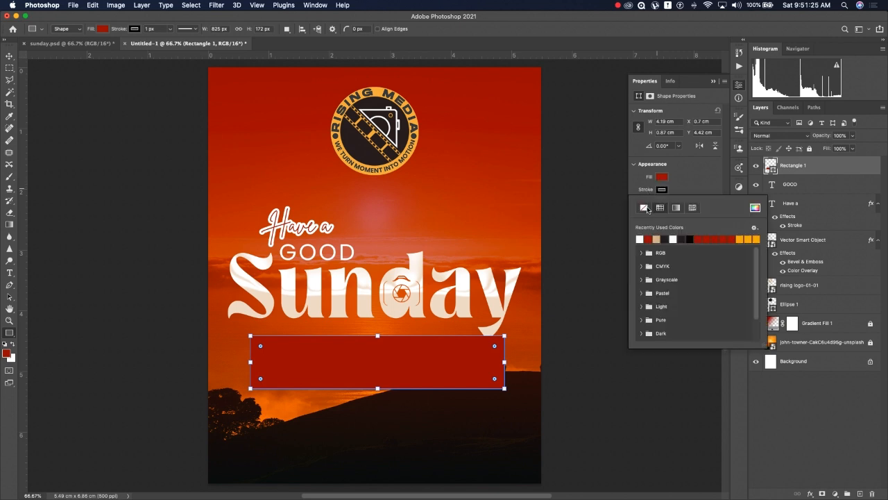
pyautogui.click(645, 207)
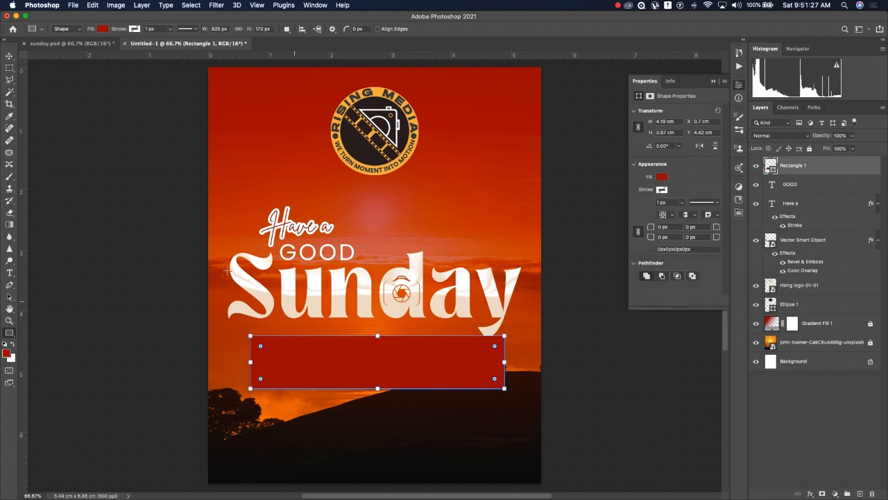
# Step: Move the red rectangle slightly lower to about X 0.65 cm, Y 4.59 cm and round its corners to about 0.14 cm
pyautogui.click(9, 55)
pyautogui.moveTo(374, 369); pyautogui.dragTo(379, 380)
pyautogui.moveTo(493, 358)
pyautogui.mouseDown()
pyautogui.moveTo(486, 360)
pyautogui.moveTo(494, 355)
pyautogui.mouseUp()
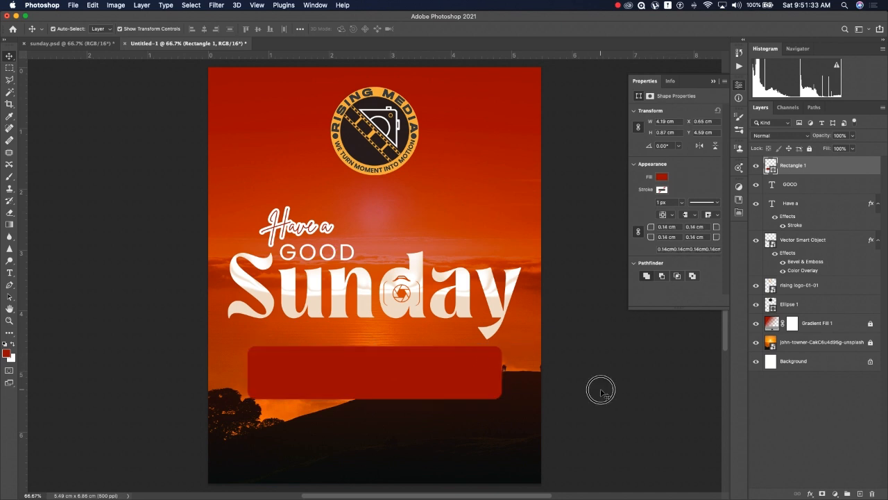
pyautogui.click(599, 389)
pyautogui.moveTo(420, 371); pyautogui.dragTo(417, 367)
pyautogui.click(646, 393)
pyautogui.click(442, 377)
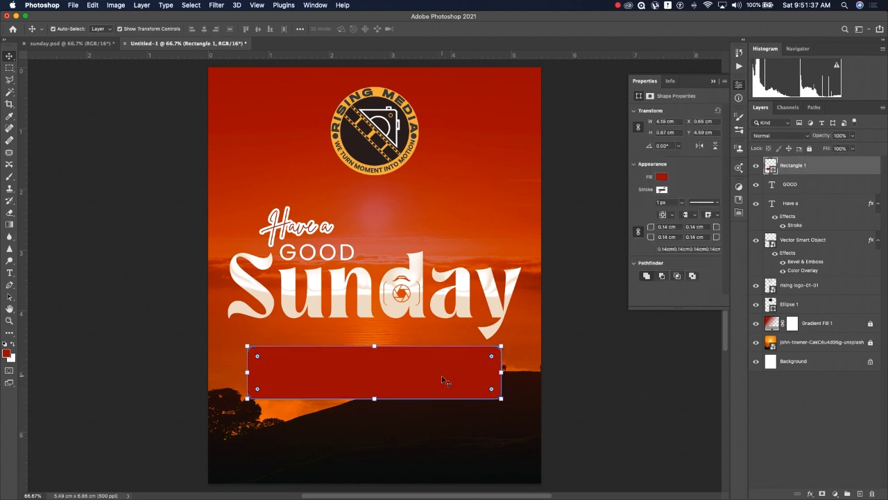
# Step: Duplicate the red rectangle, placing the copy beneath the original, and scale the copy leftward to about 4.44 cm wide
pyautogui.click(442, 378)
pyautogui.press('super')
pyautogui.press('super+j')
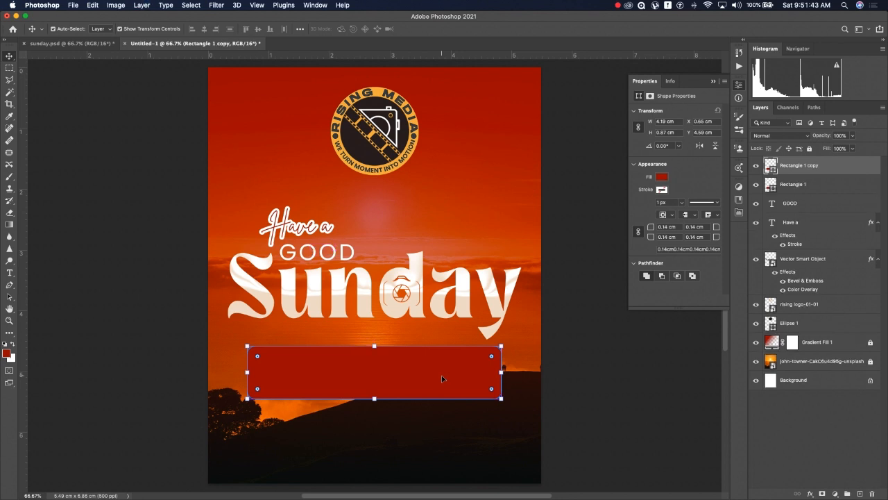
pyautogui.moveTo(836, 168); pyautogui.dragTo(833, 191)
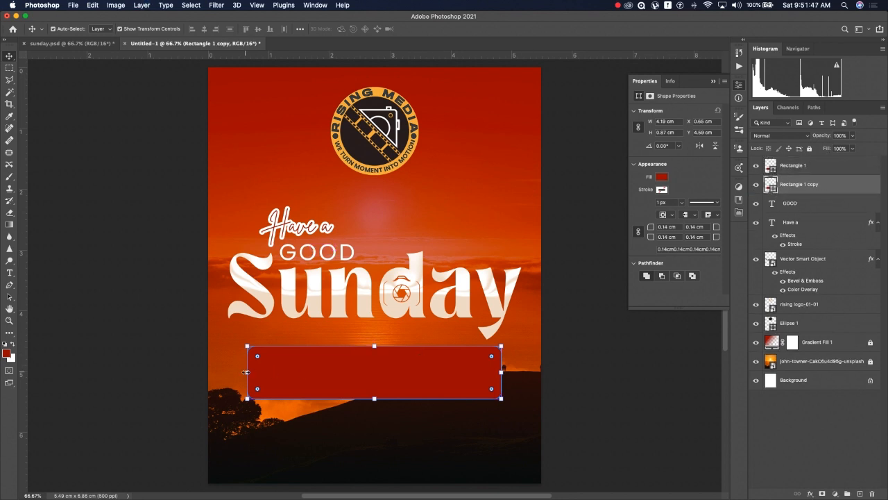
pyautogui.moveTo(246, 372); pyautogui.dragTo(232, 372)
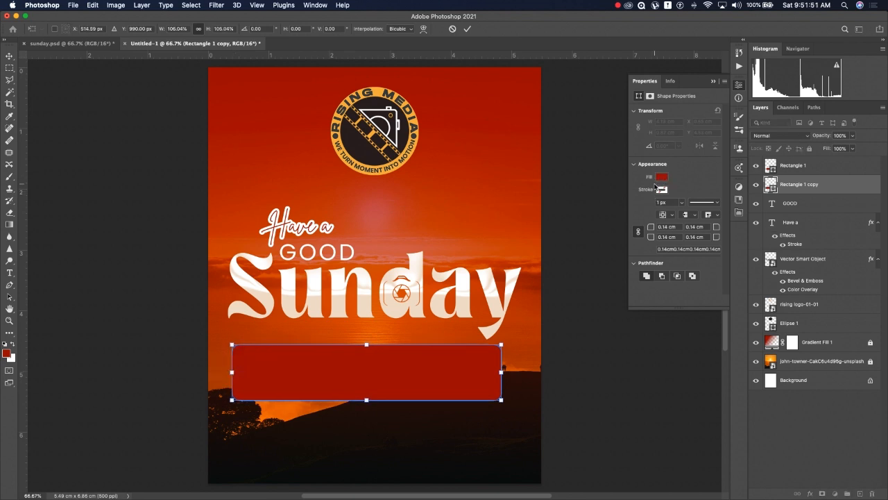
pyautogui.click(467, 29)
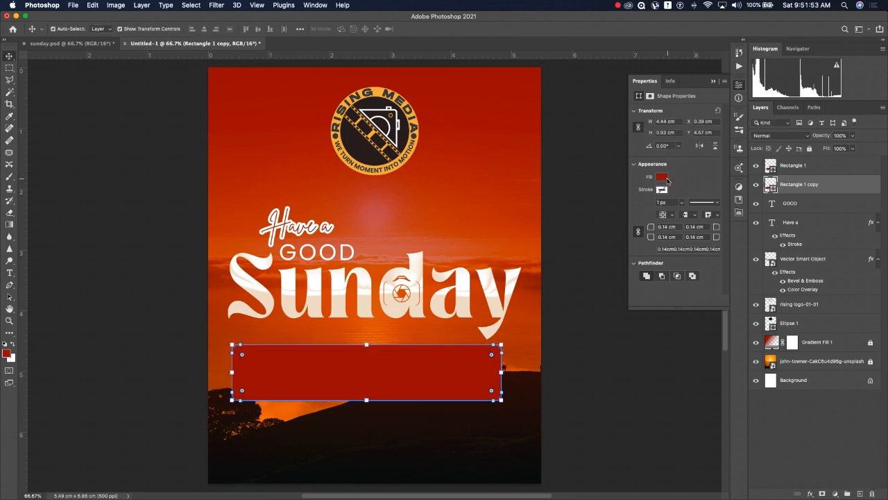
# Step: Turn the rectangle copy into an outline with no fill and a white stroke
pyautogui.click(662, 176)
pyautogui.click(644, 195)
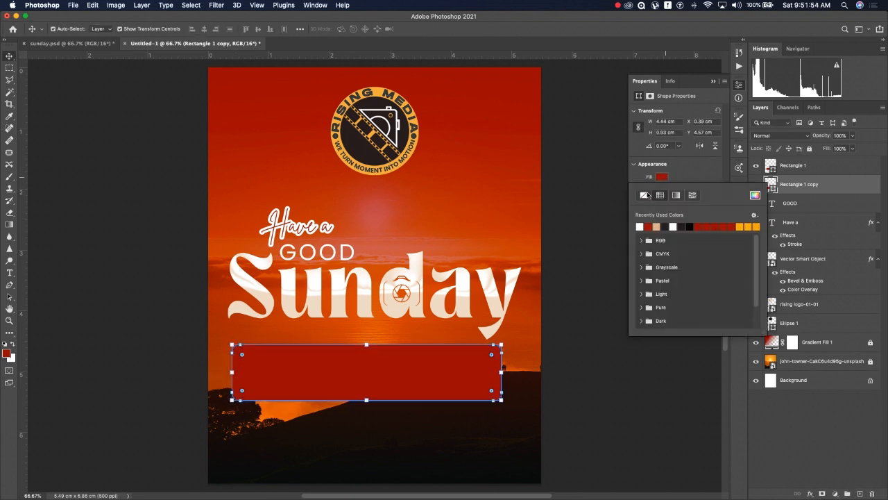
pyautogui.click(701, 169)
pyautogui.click(661, 189)
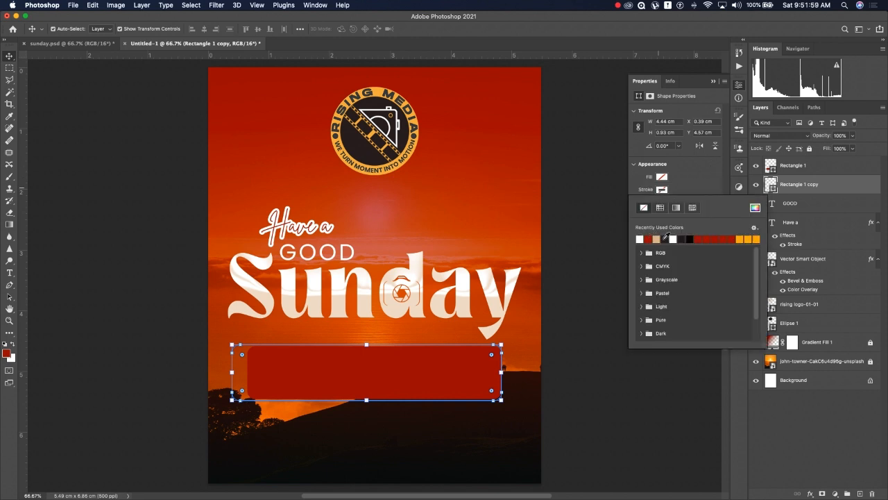
pyautogui.click(640, 238)
pyautogui.click(603, 335)
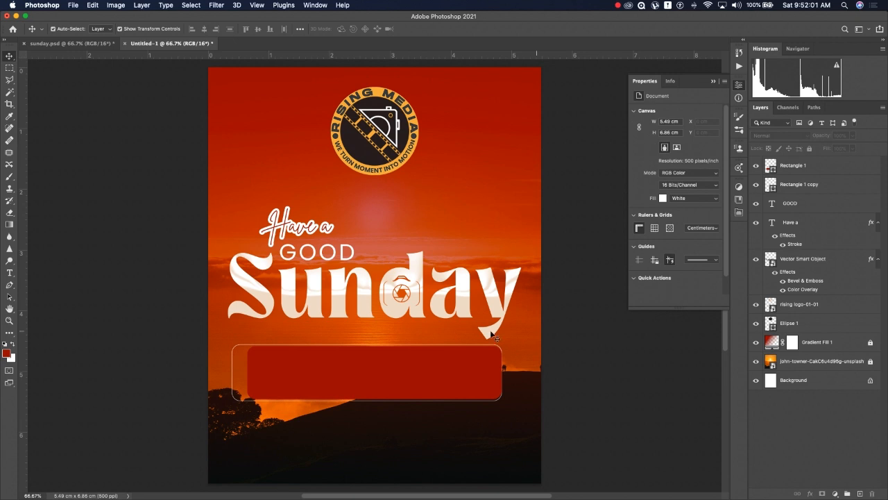
# Step: Set the stroke width of the white outline rectangle to 3 px
pyautogui.click(95, 44)
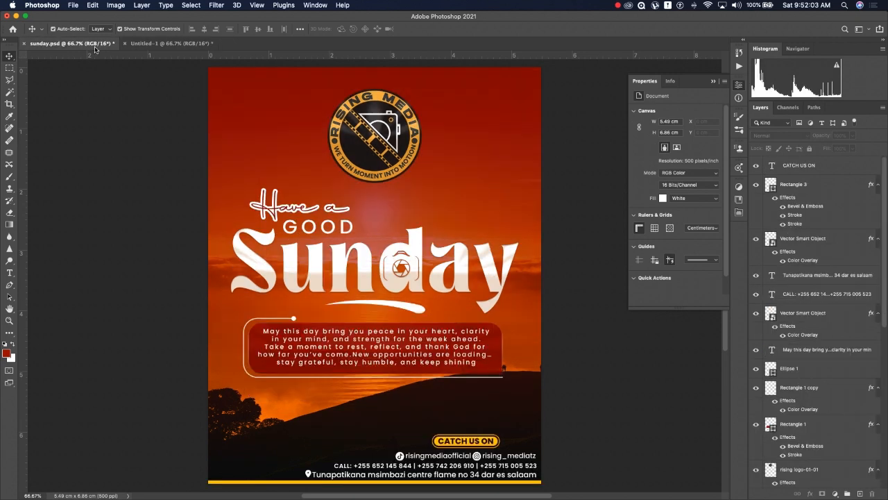
pyautogui.click(144, 44)
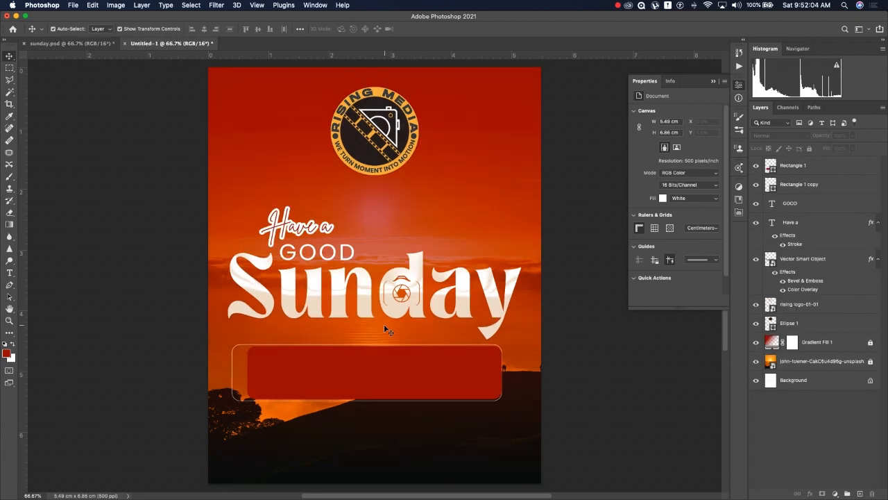
pyautogui.click(234, 356)
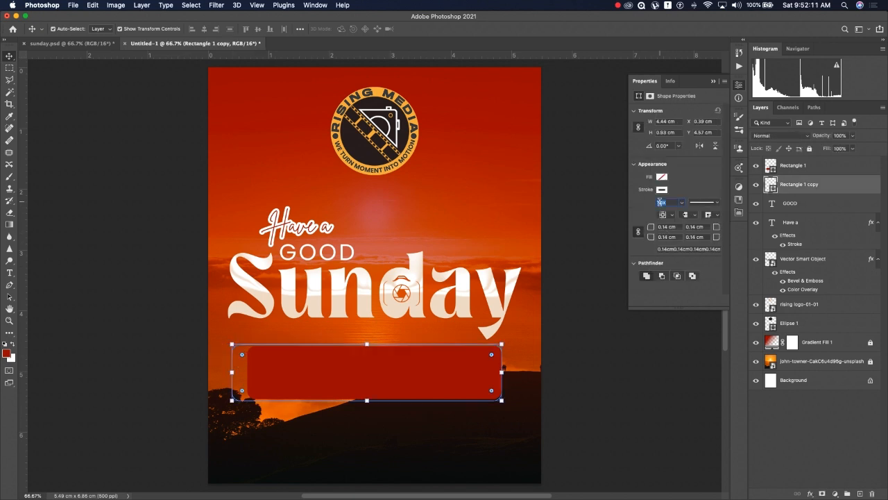
pyautogui.write('3')
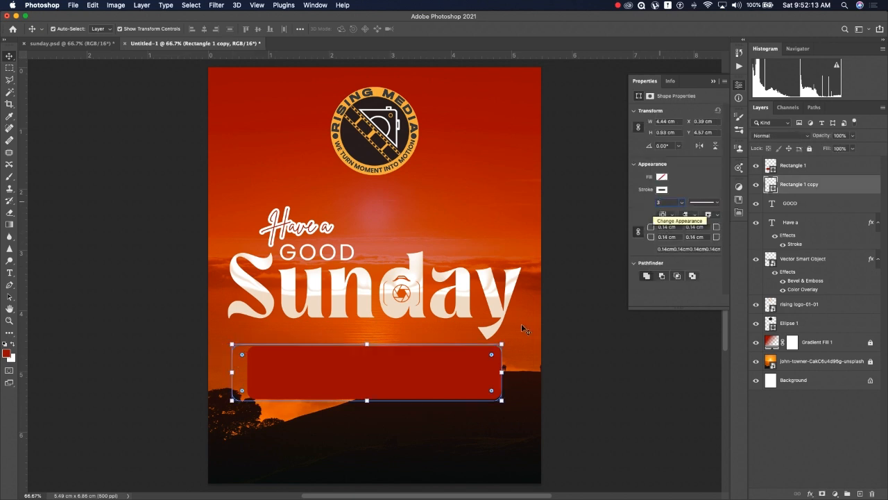
pyautogui.click(607, 290)
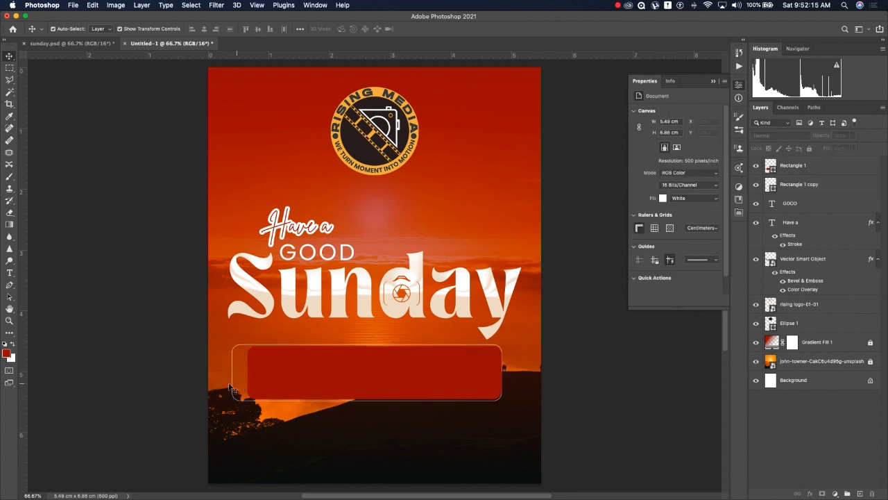
pyautogui.click(234, 354)
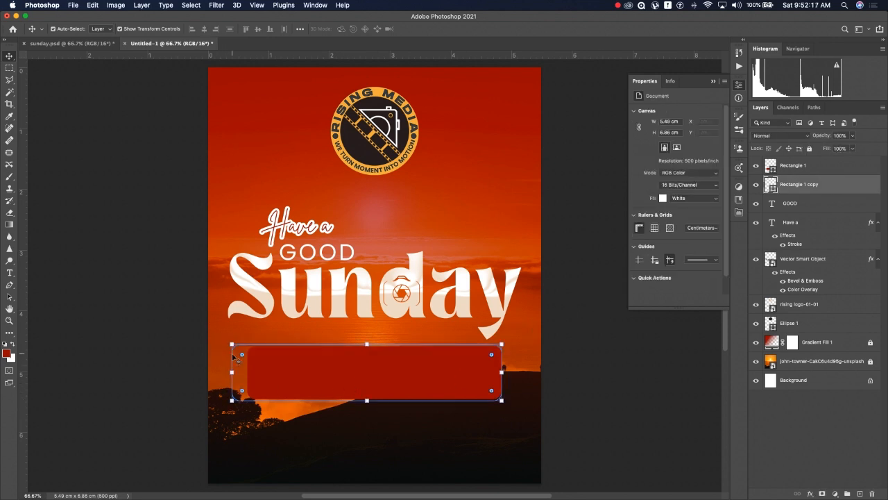
pyautogui.click(659, 203)
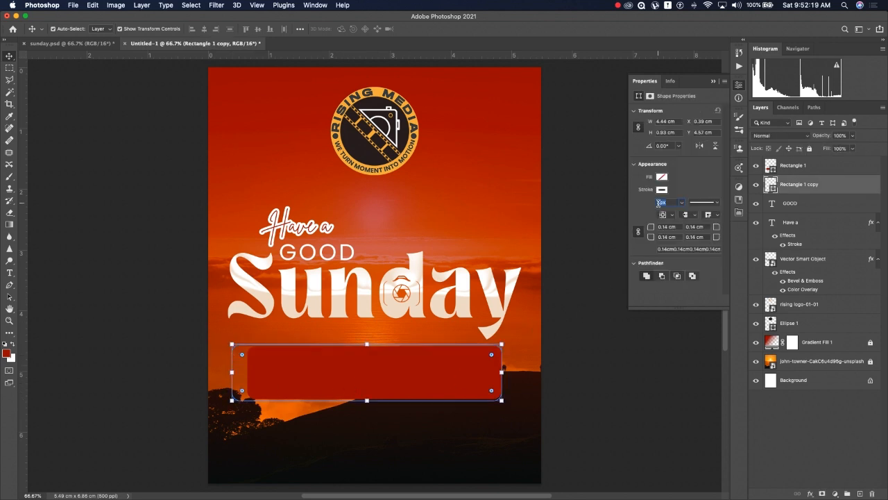
pyautogui.click(564, 383)
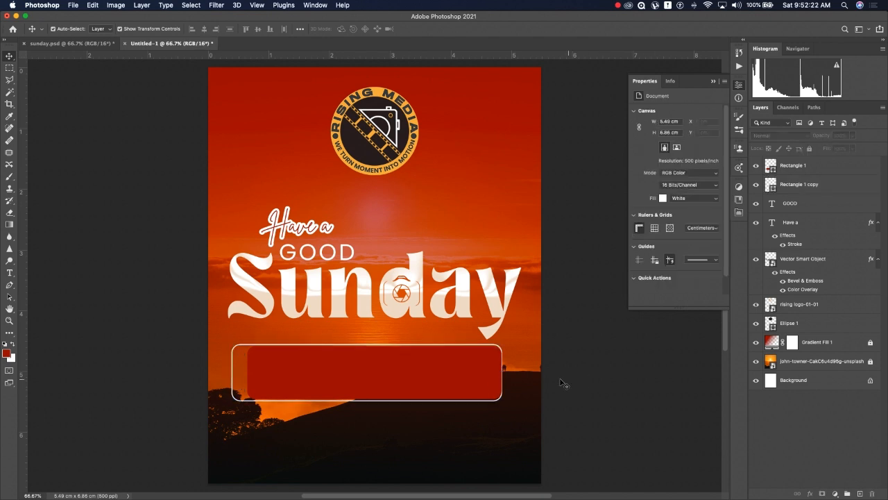
# Step: Scale the white outline to about 4.77 cm wide and shift it right so it extends past the red box's right side
pyautogui.click(235, 373)
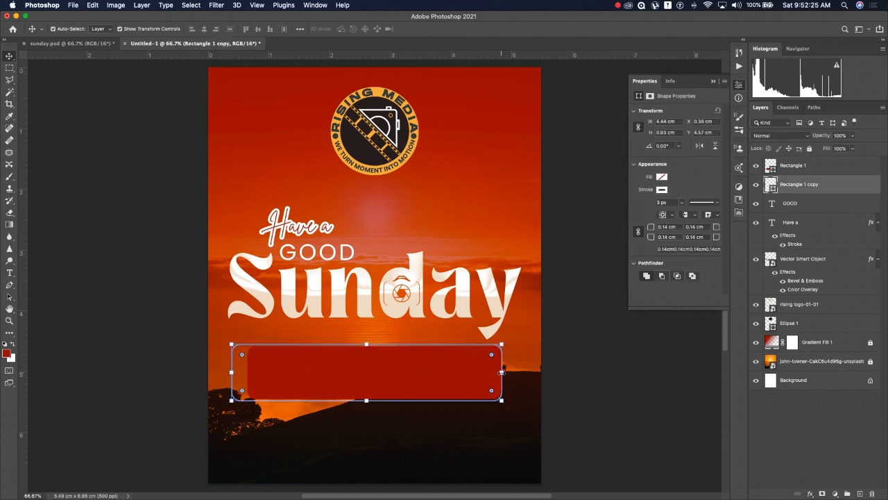
pyautogui.moveTo(501, 373); pyautogui.dragTo(535, 372)
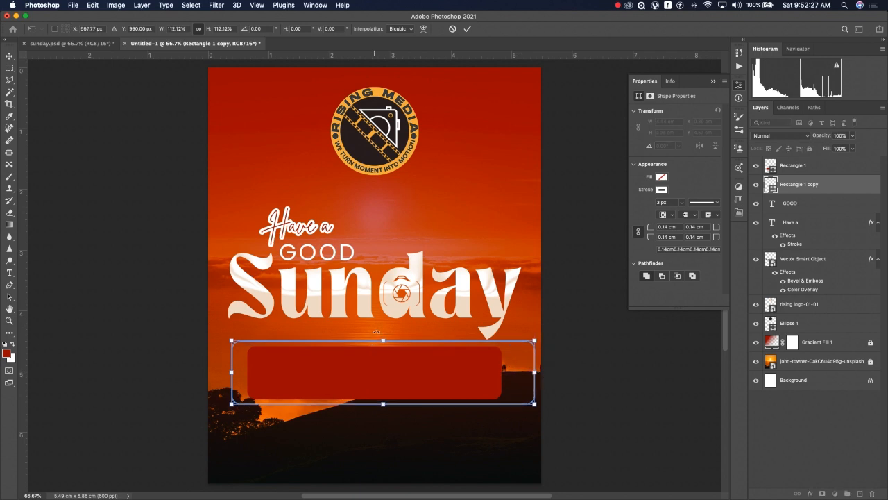
pyautogui.moveTo(401, 344); pyautogui.dragTo(412, 342)
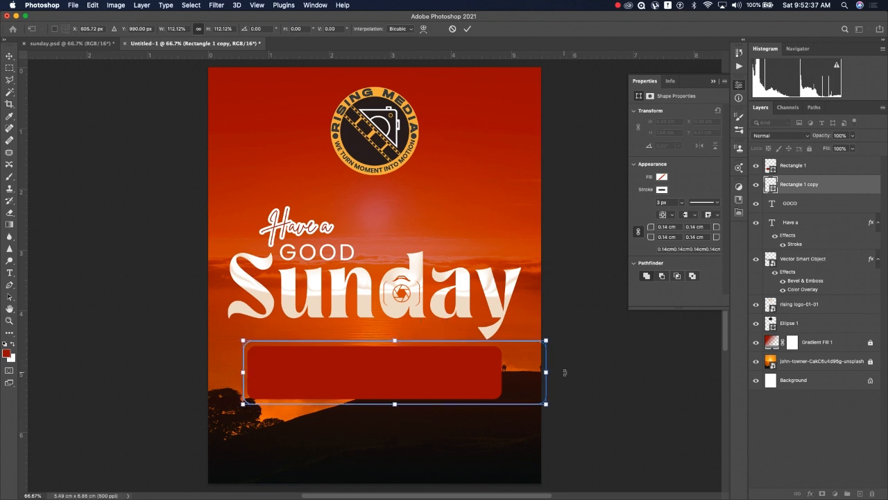
pyautogui.moveTo(546, 375); pyautogui.dragTo(532, 378)
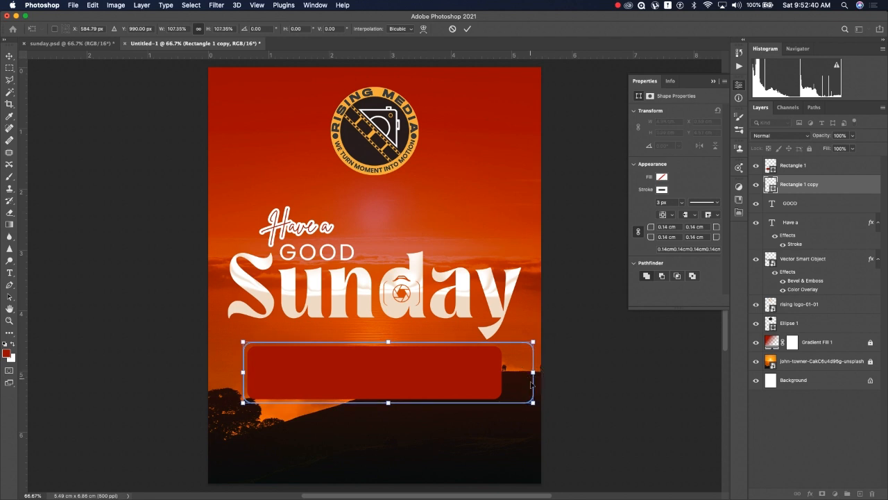
pyautogui.click(467, 29)
pyautogui.click(623, 381)
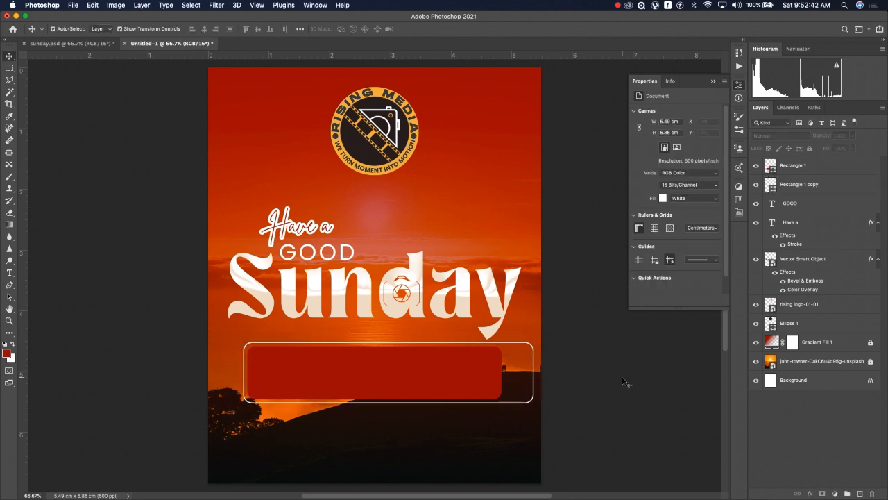
pyautogui.click(535, 371)
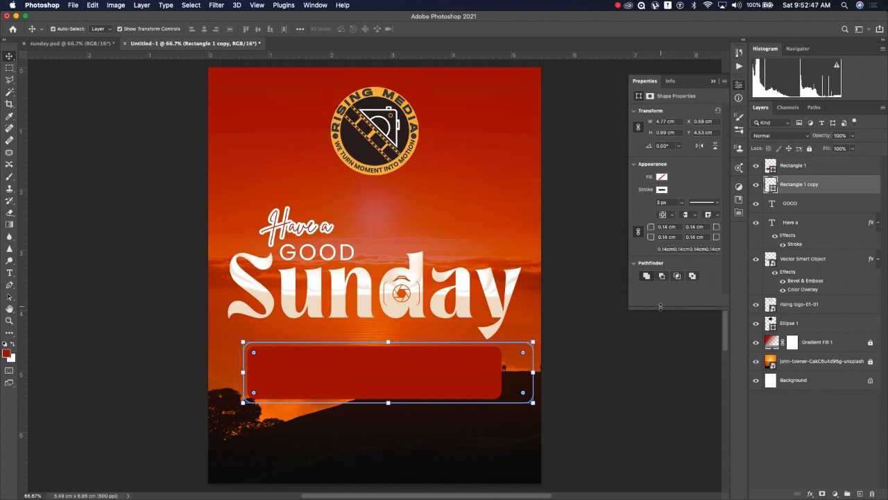
# Step: Rasterize the white outline layer and erase its right side and most of its upper edge, keeping the upper-left corner segment
pyautogui.rightClick(830, 188)
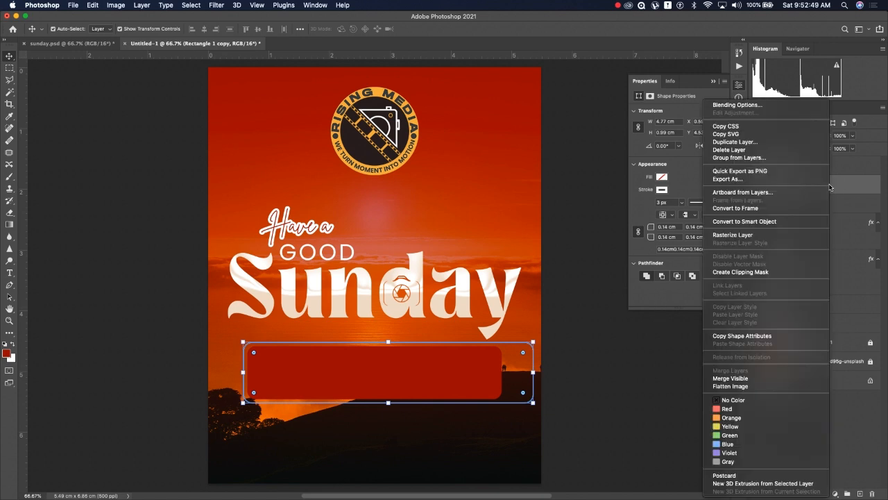
pyautogui.click(737, 236)
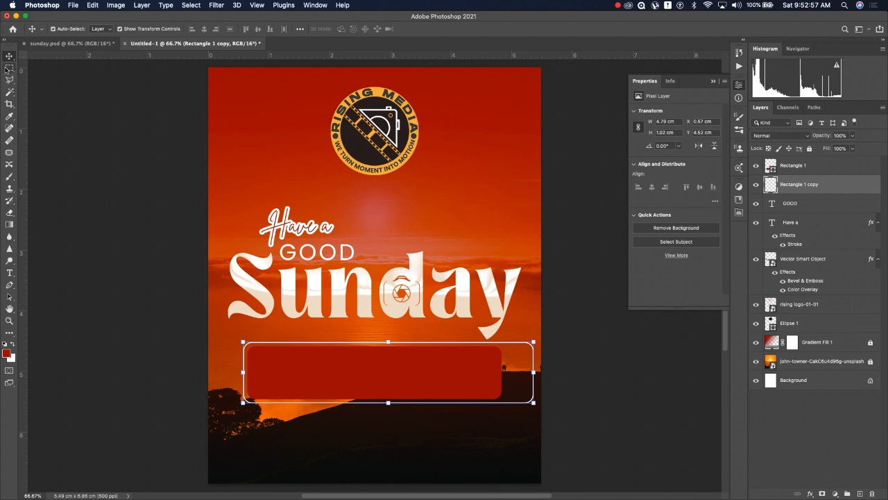
pyautogui.click(8, 68)
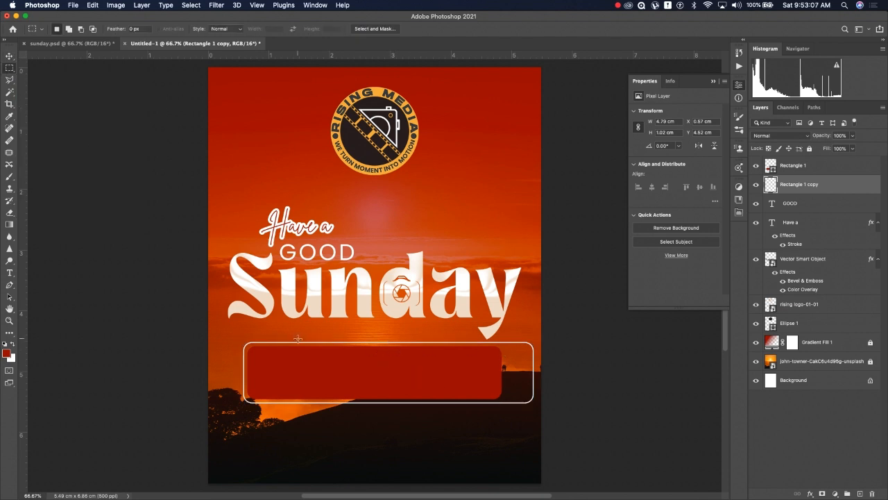
pyautogui.moveTo(302, 335); pyautogui.dragTo(577, 400)
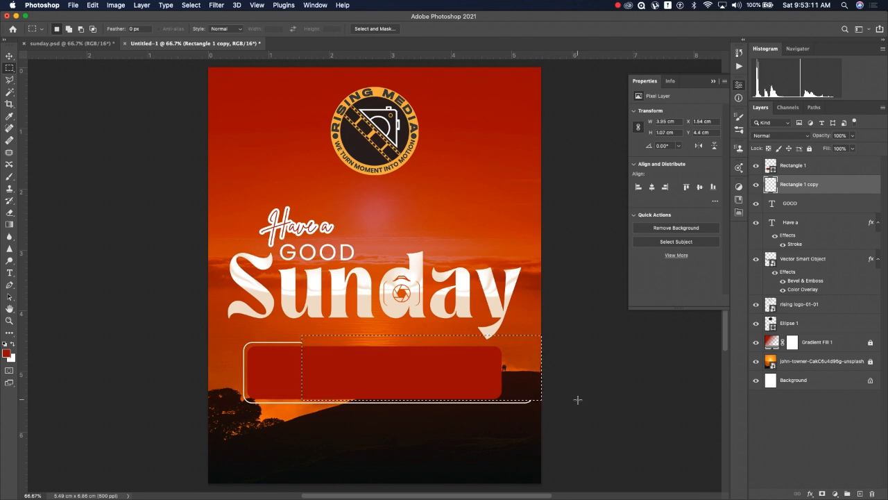
pyautogui.press('Delete')
pyautogui.press('super+d')
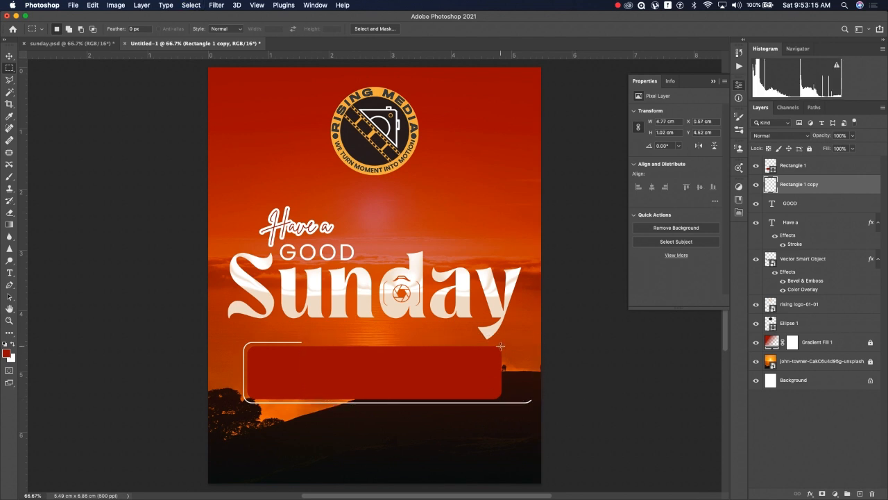
# Step: Trim the outline's lower line where it extends past the red box's right side
pyautogui.moveTo(502, 346); pyautogui.dragTo(536, 423)
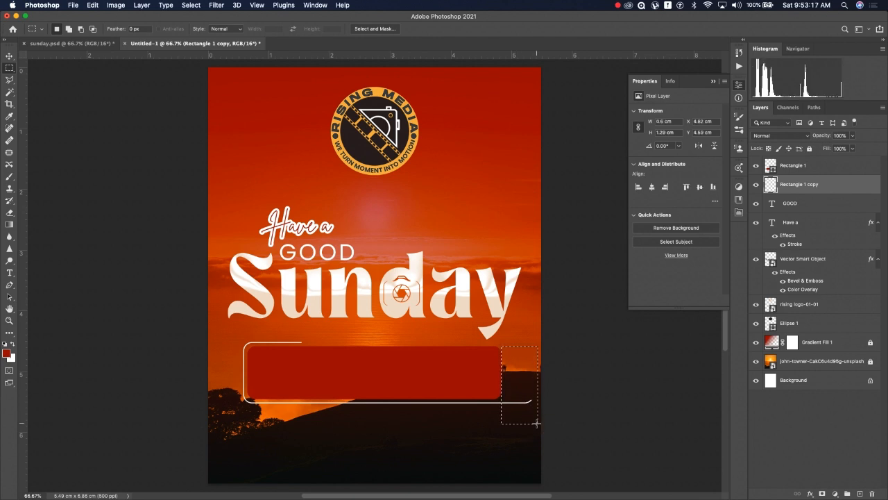
pyautogui.press('Delete')
pyautogui.press('super+d')
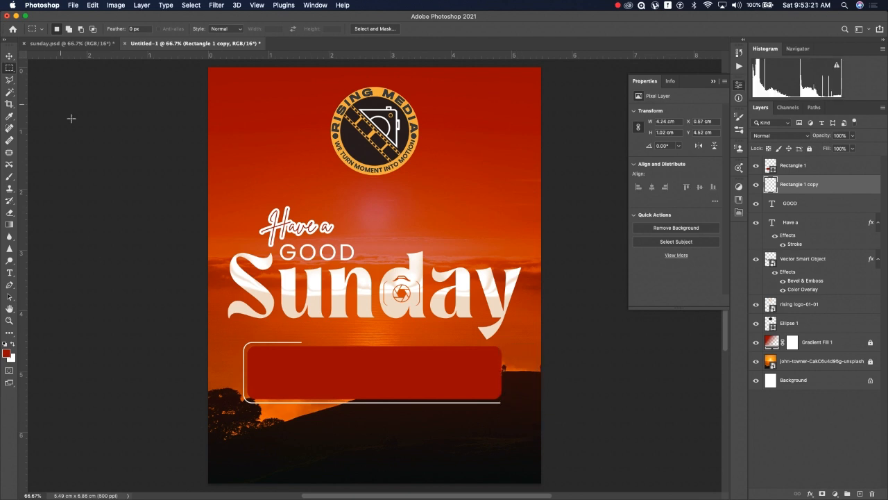
pyautogui.click(9, 56)
pyautogui.click(104, 146)
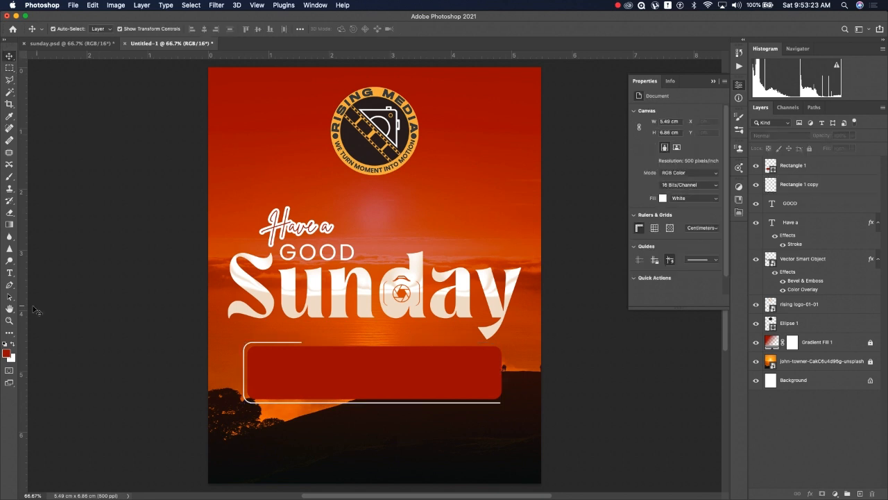
# Step: Draw a small 22 x 22 px circle with the Ellipse tool just above the red box
pyautogui.click(12, 332)
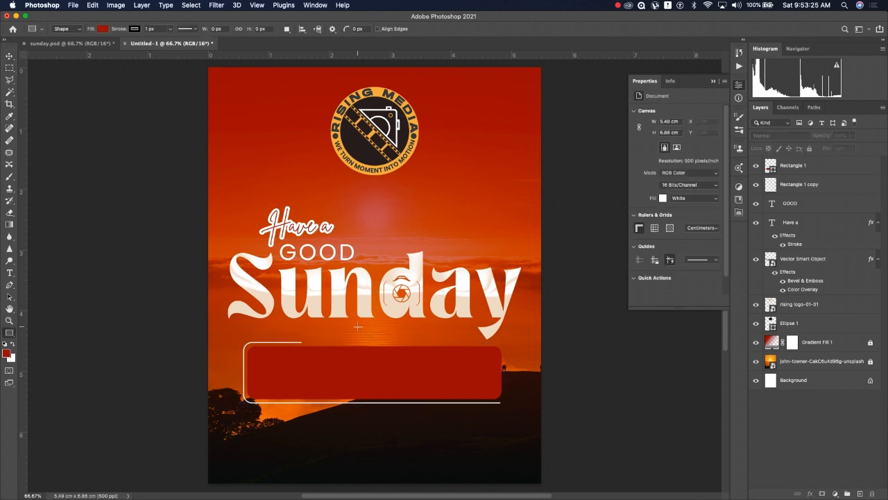
pyautogui.rightClick(10, 334)
pyautogui.click(49, 441)
pyautogui.moveTo(358, 323); pyautogui.dragTo(364, 331)
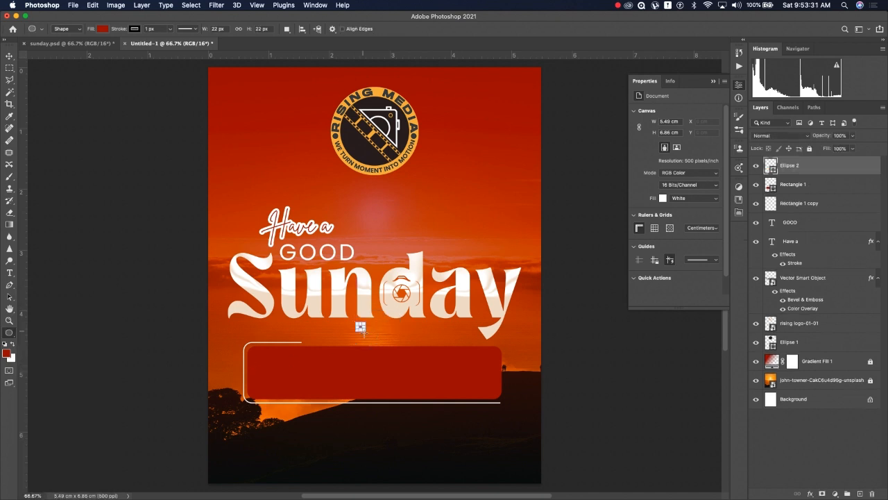
# Step: Give the small circle a white fill and a white stroke
pyautogui.click(662, 178)
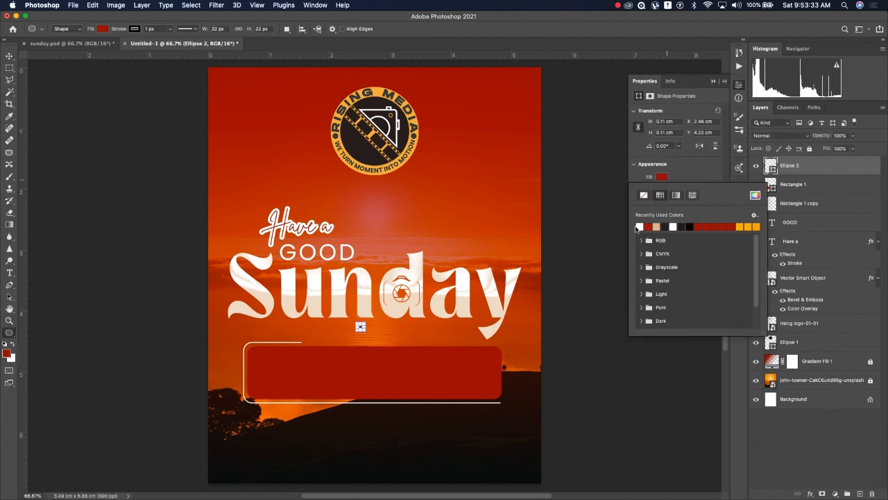
pyautogui.click(639, 227)
pyautogui.click(687, 164)
pyautogui.click(662, 189)
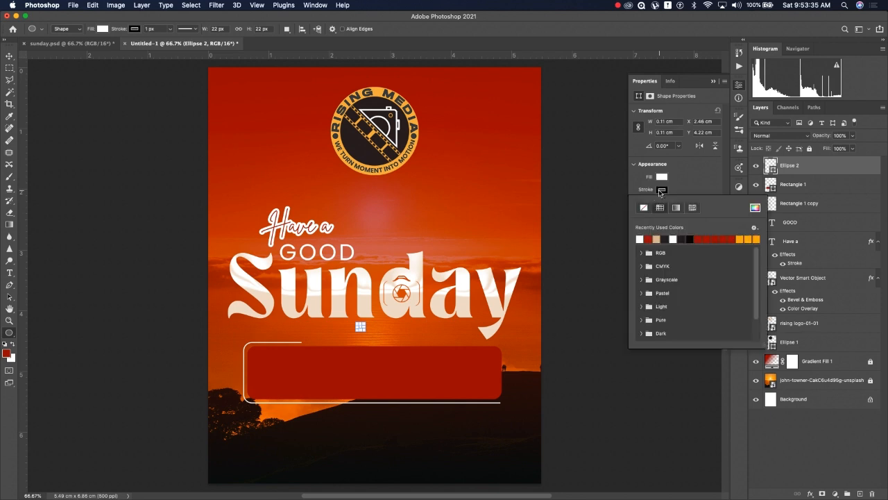
pyautogui.click(640, 238)
pyautogui.click(687, 183)
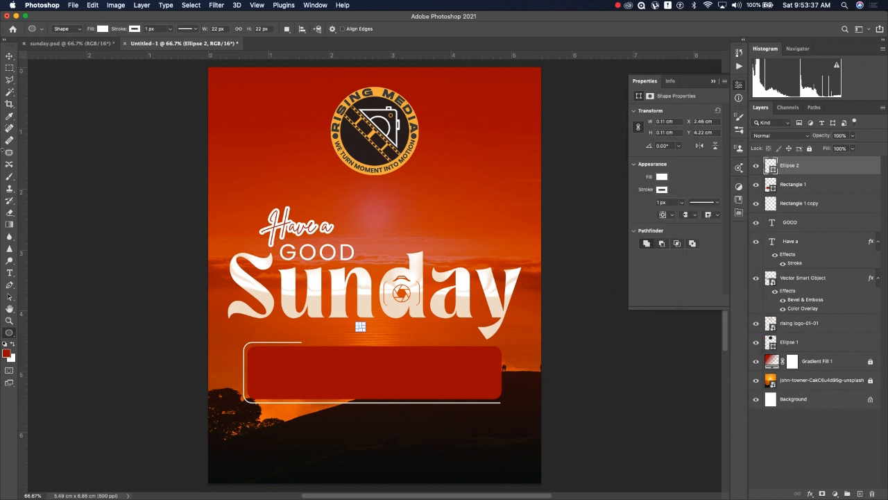
# Step: Move the white circle to the open end of the outline's upper line and scale it to about 71%
pyautogui.click(9, 54)
pyautogui.click(360, 326)
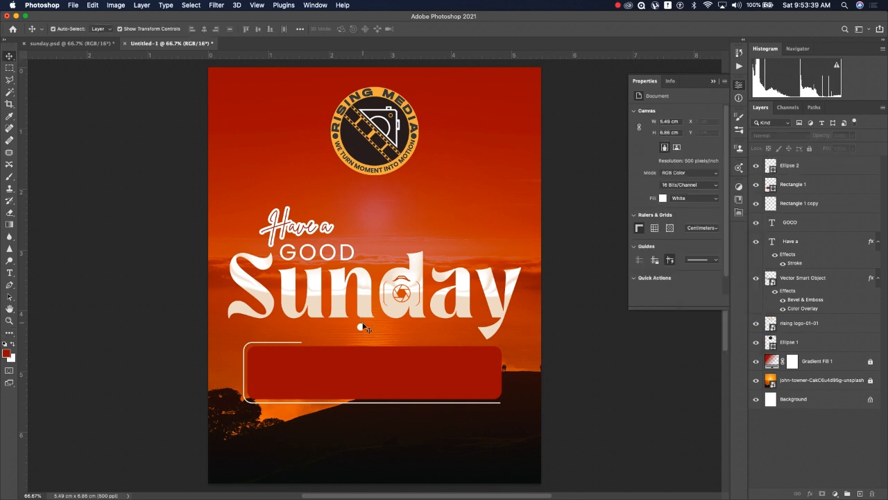
pyautogui.moveTo(361, 326); pyautogui.dragTo(299, 347)
pyautogui.scroll(6, 306, 345)
pyautogui.click(312, 332)
pyautogui.hotkey('ctrl', 't')
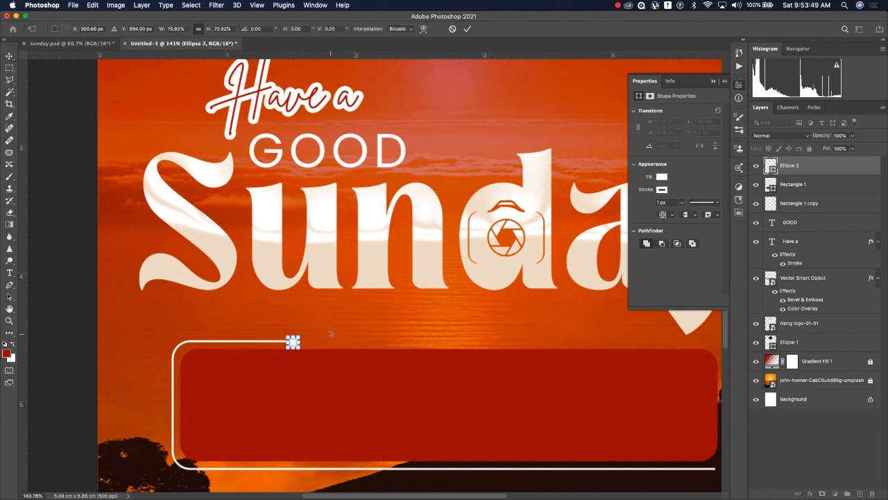
pyautogui.click(468, 28)
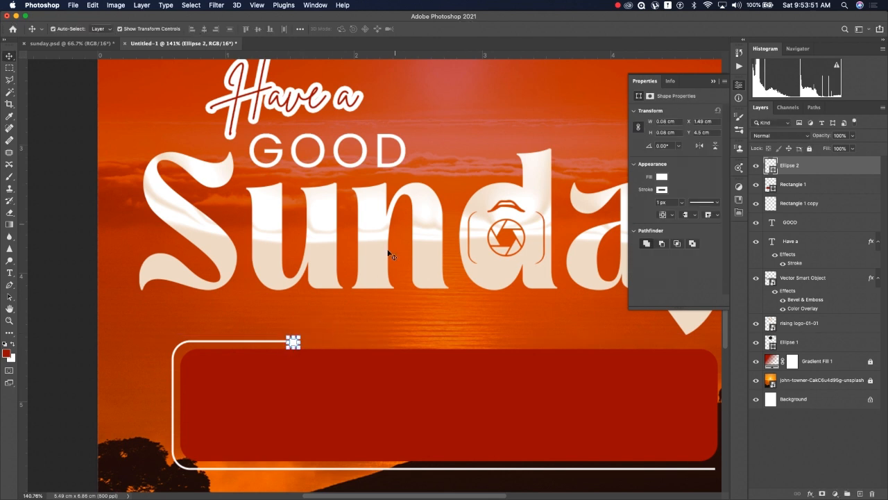
# Step: Scale the white dot down to about 83% and centre it on the end of the outline's upper line
pyautogui.click(376, 334)
pyautogui.click(293, 341)
pyautogui.hotkey('ctrl', 't')
pyautogui.moveTo(295, 345); pyautogui.dragTo(292, 341)
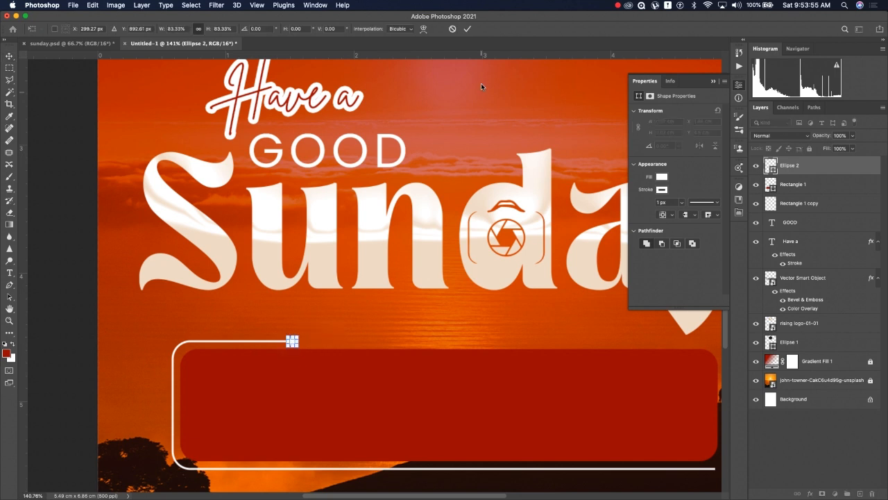
pyautogui.click(467, 28)
pyautogui.click(383, 327)
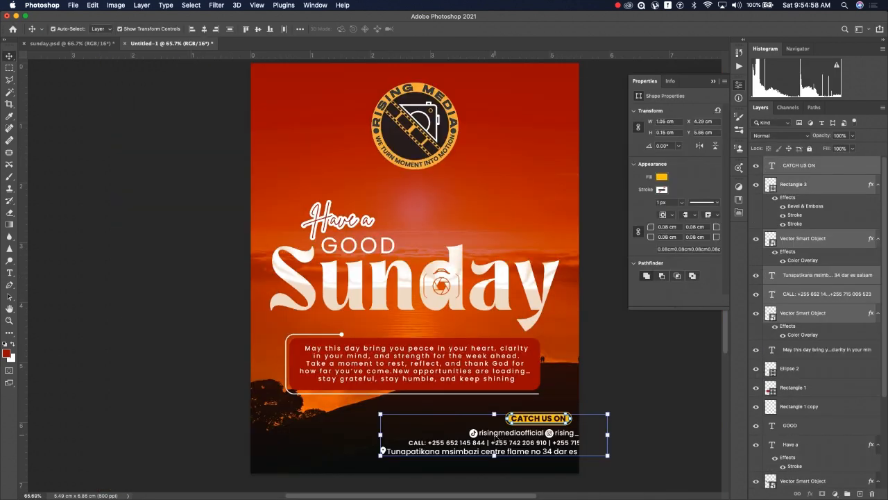
# Step: Move the "CATCH US ON" contact block into the poster's lower-right corner and compare the layout with sunday.psd
pyautogui.moveTo(529, 420); pyautogui.dragTo(503, 430)
pyautogui.click(627, 429)
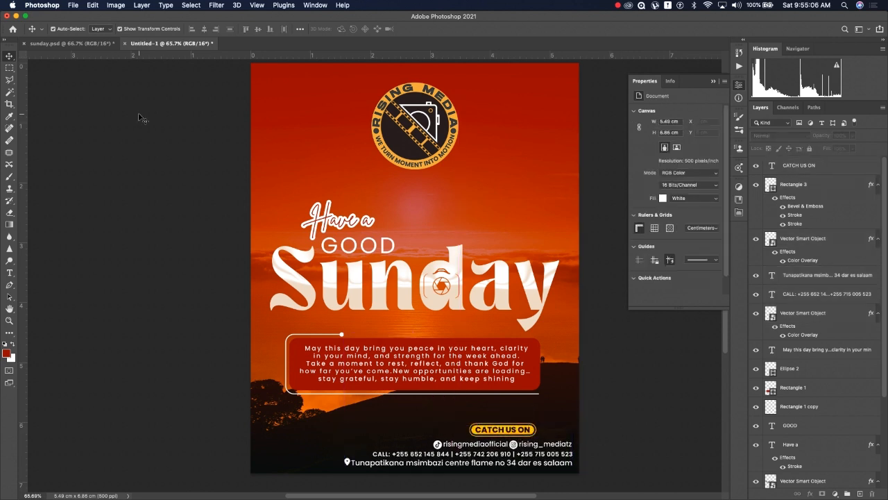
pyautogui.click(94, 45)
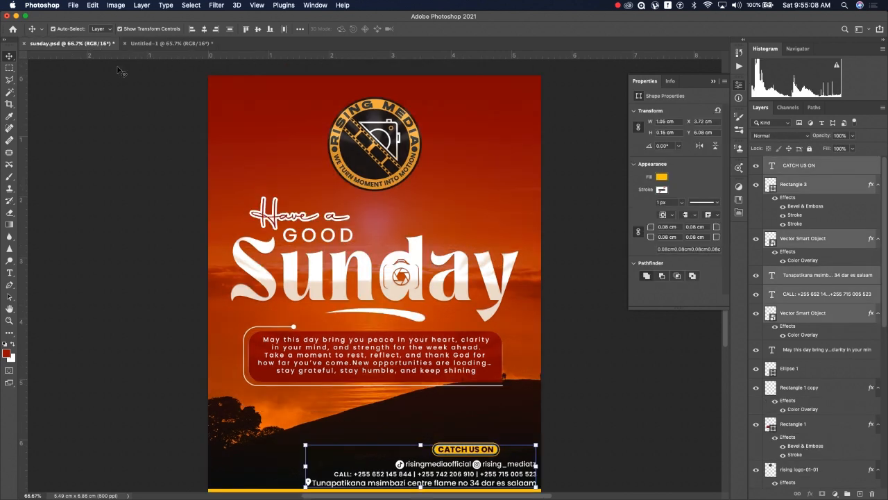
pyautogui.click(170, 43)
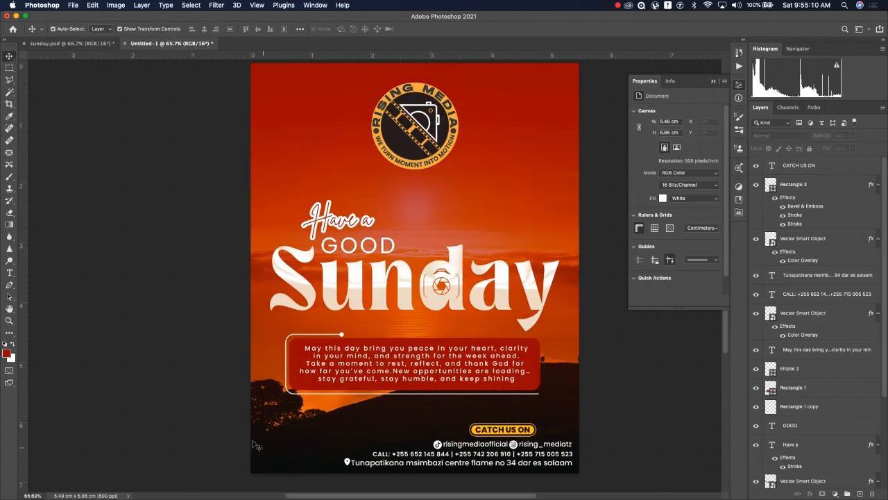
# Step: Draw a rectangle of about 1209 x 75 px along the poster's bottom edge, extending past the canvas on both sides
pyautogui.click(11, 333)
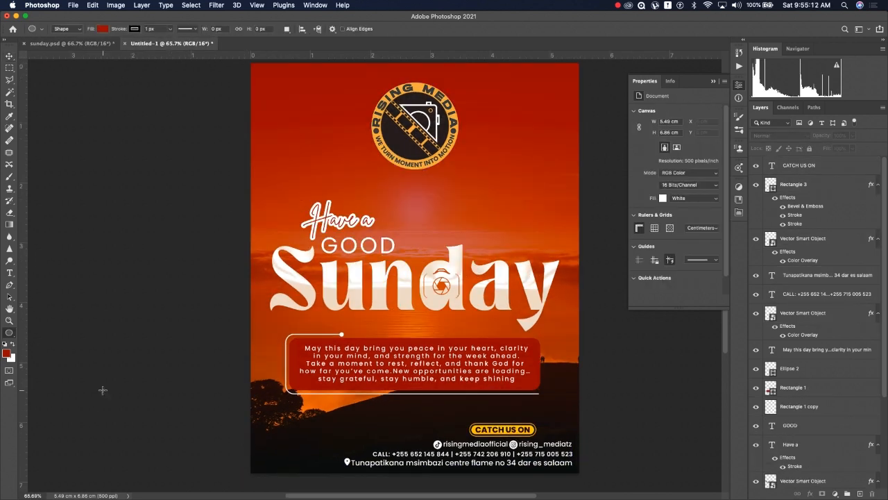
pyautogui.rightClick(11, 334)
pyautogui.click(70, 436)
pyautogui.moveTo(241, 467); pyautogui.dragTo(610, 490)
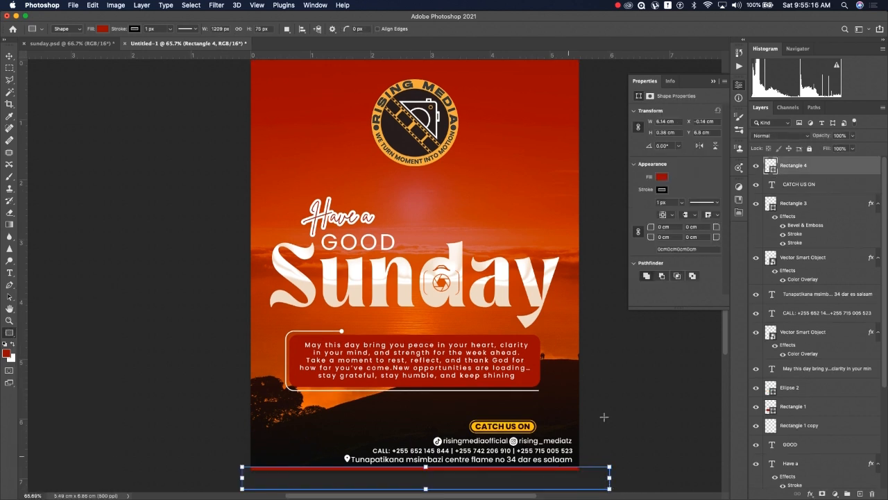
# Step: Remove the stroke from the bottom strip and fill it with the recently used orange
pyautogui.click(661, 191)
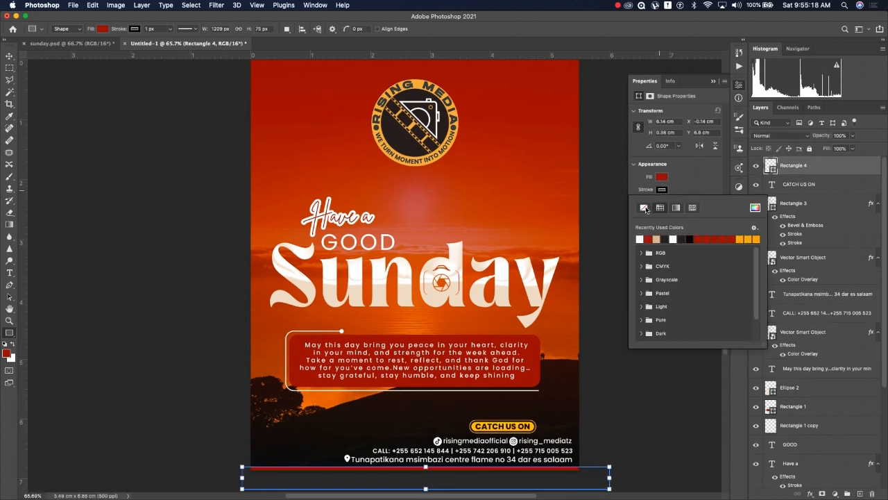
pyautogui.click(644, 208)
pyautogui.click(752, 224)
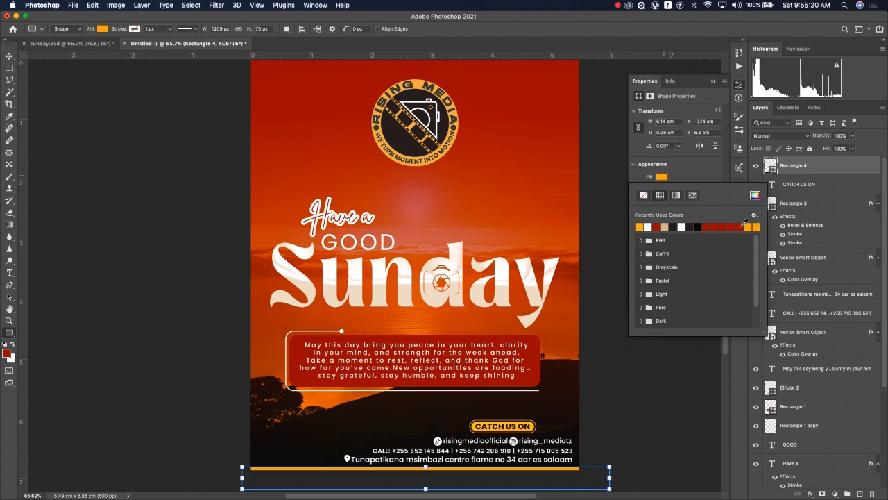
pyautogui.click(617, 383)
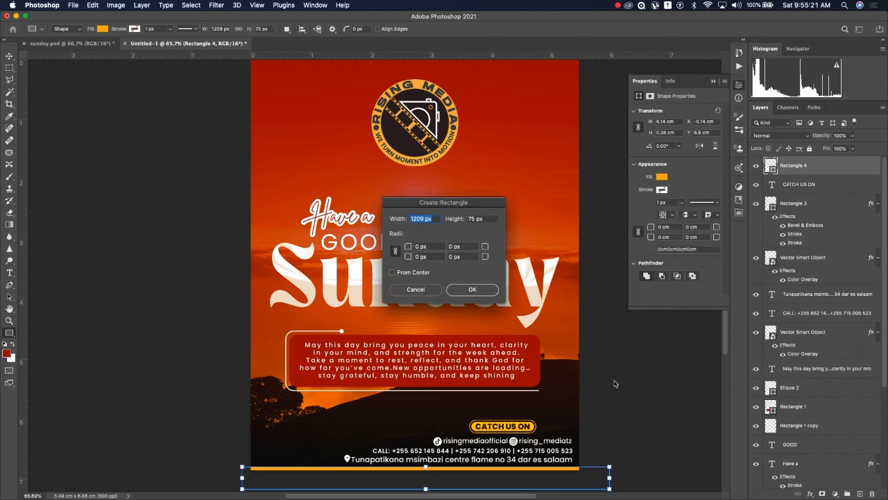
pyautogui.click(416, 289)
pyautogui.click(9, 55)
pyautogui.click(77, 127)
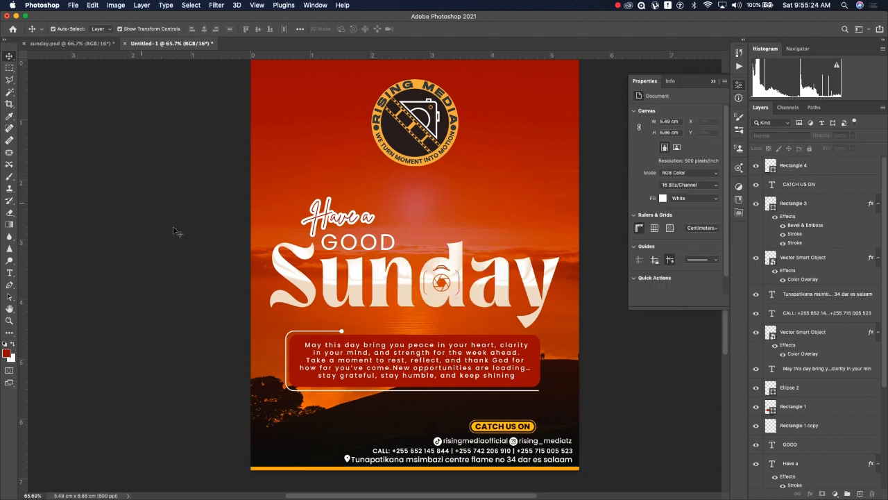